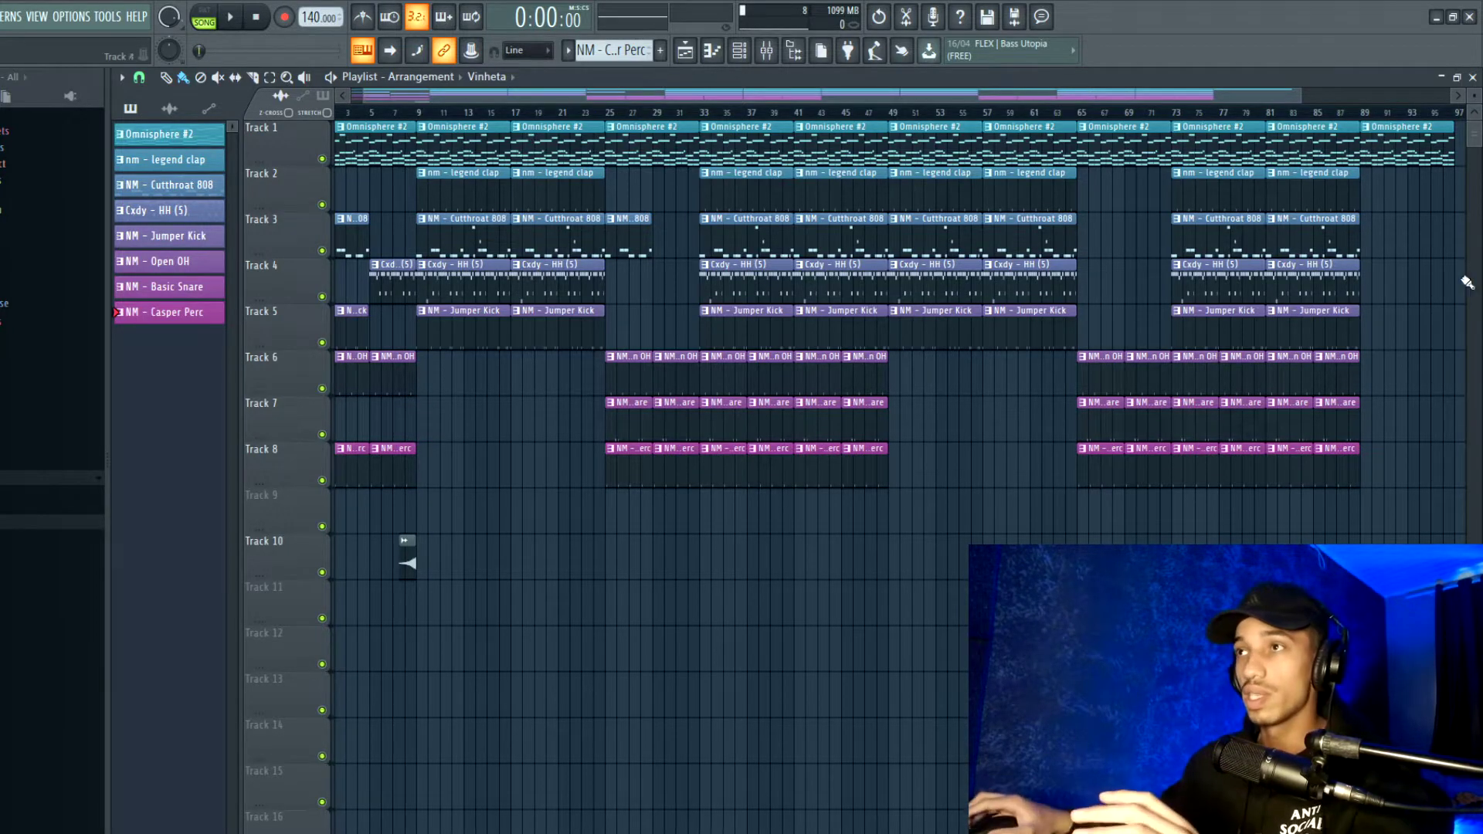
# Step: Open the Channel rack and audition the 808, hi-hat, kick, open hat, snare and percussion sounds
pyautogui.scroll(-1, 519, 268)
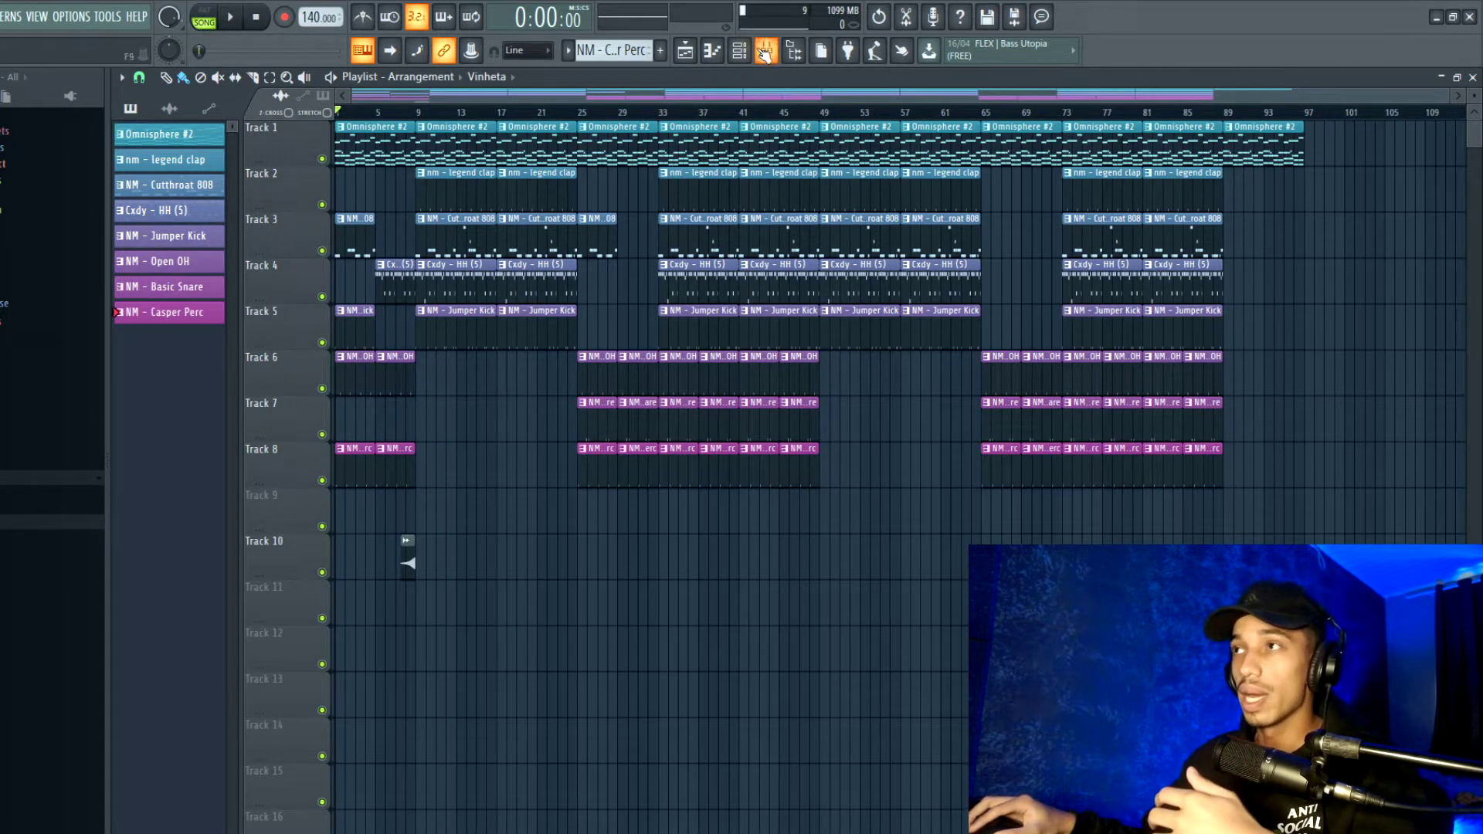
pyautogui.click(739, 51)
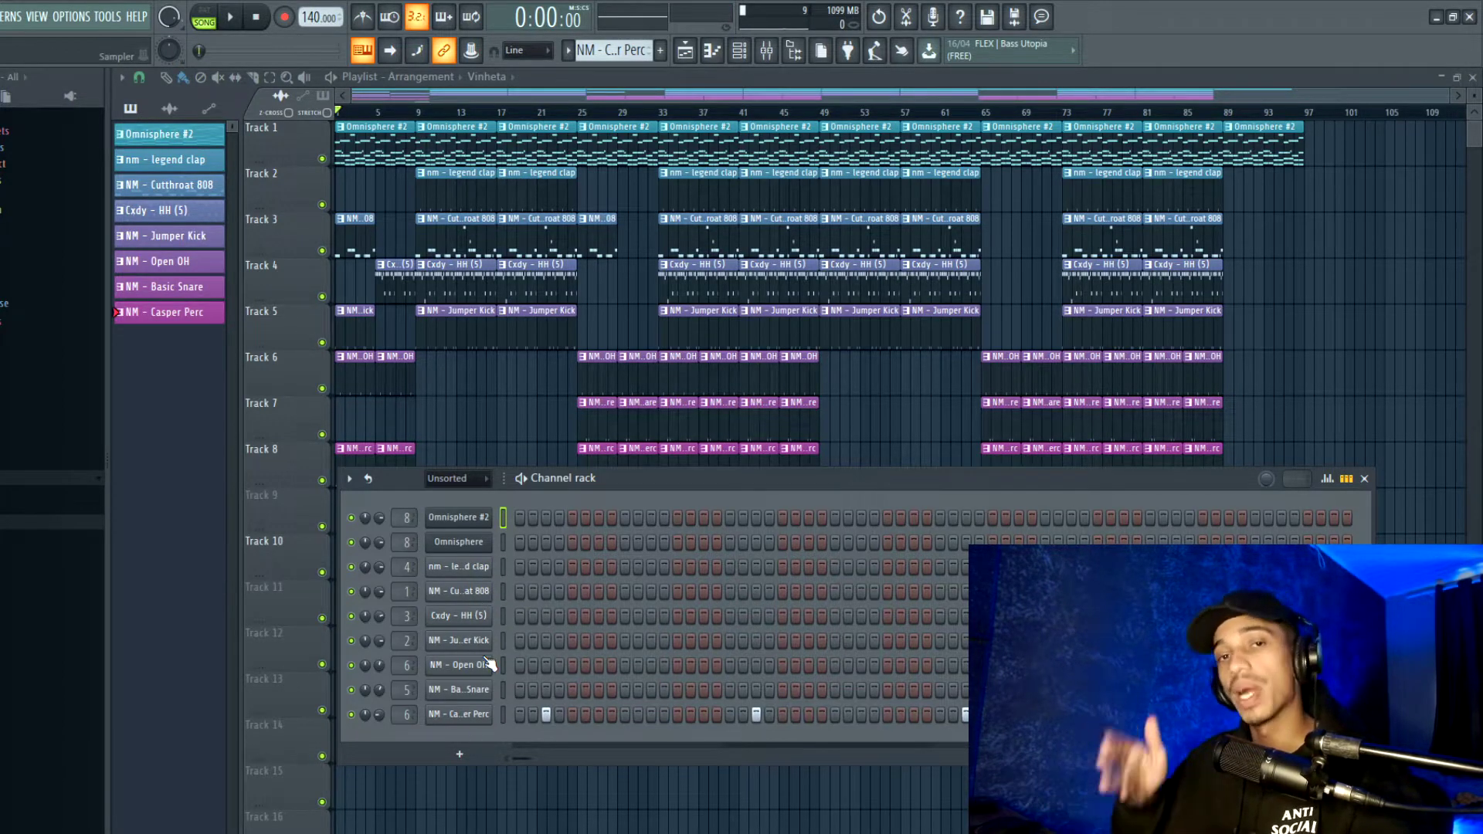
pyautogui.click(469, 598)
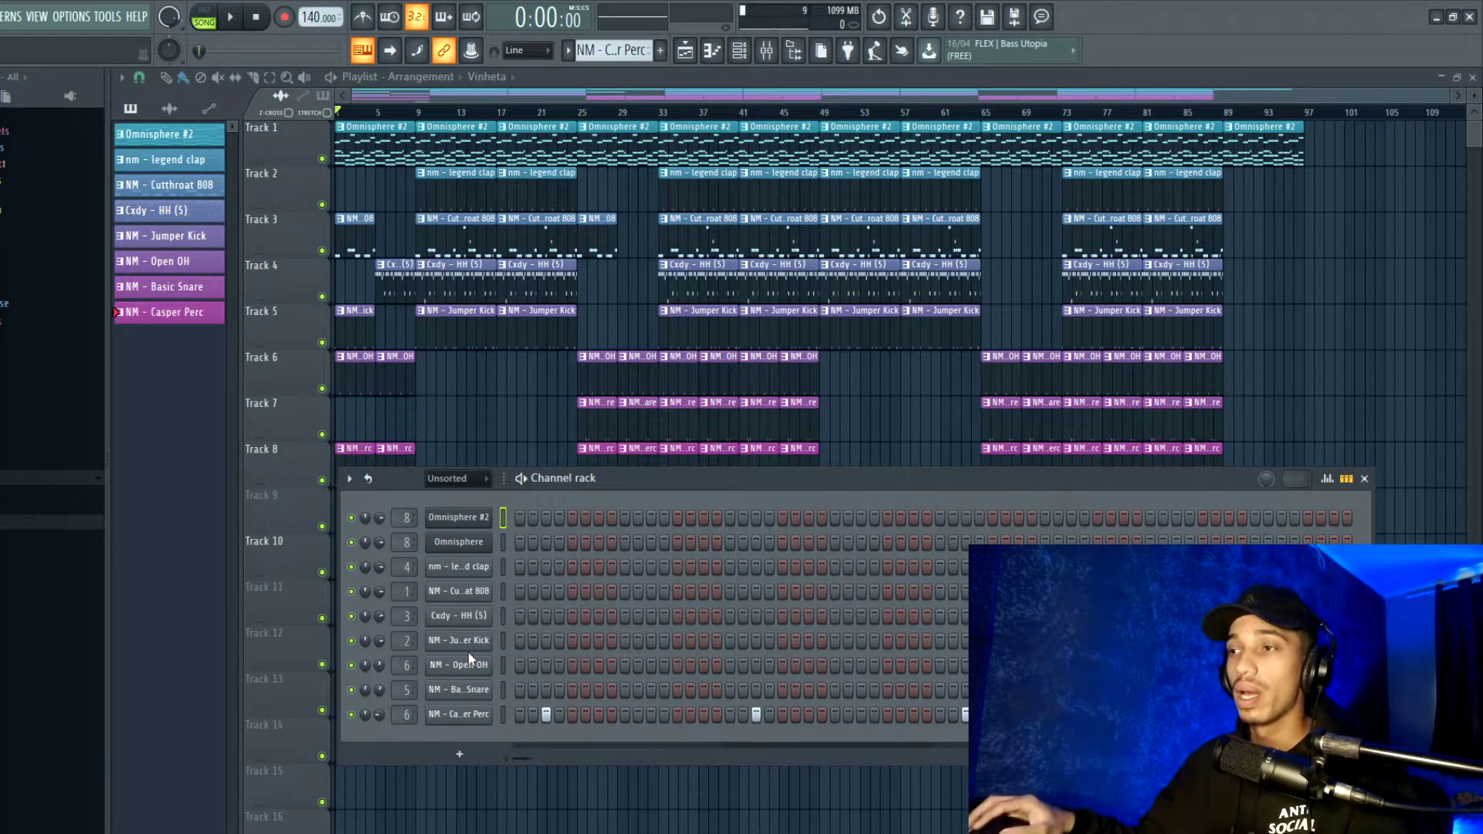
pyautogui.click(479, 626)
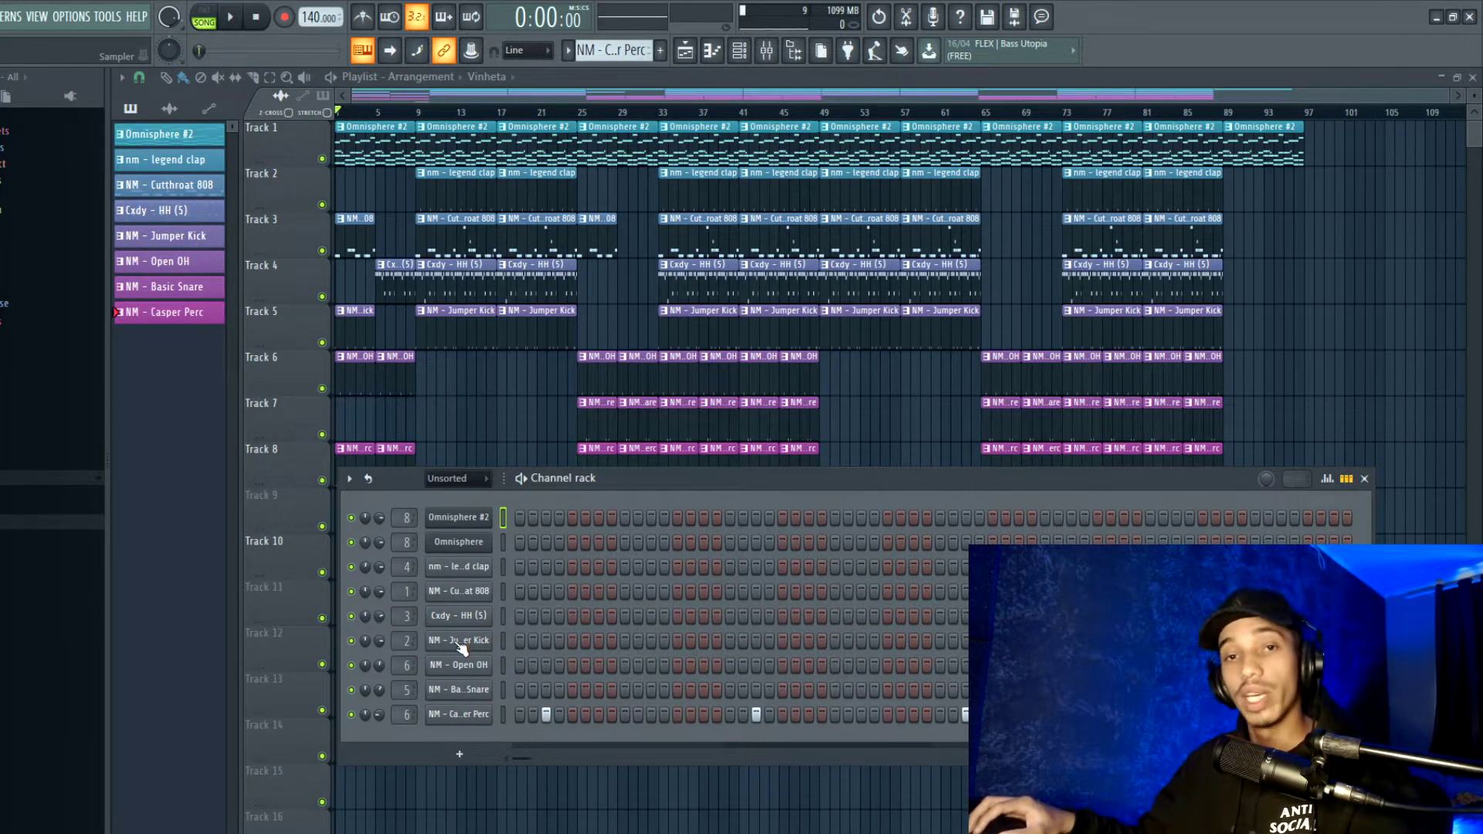
pyautogui.click(462, 648)
pyautogui.click(462, 648)
pyautogui.click(462, 648)
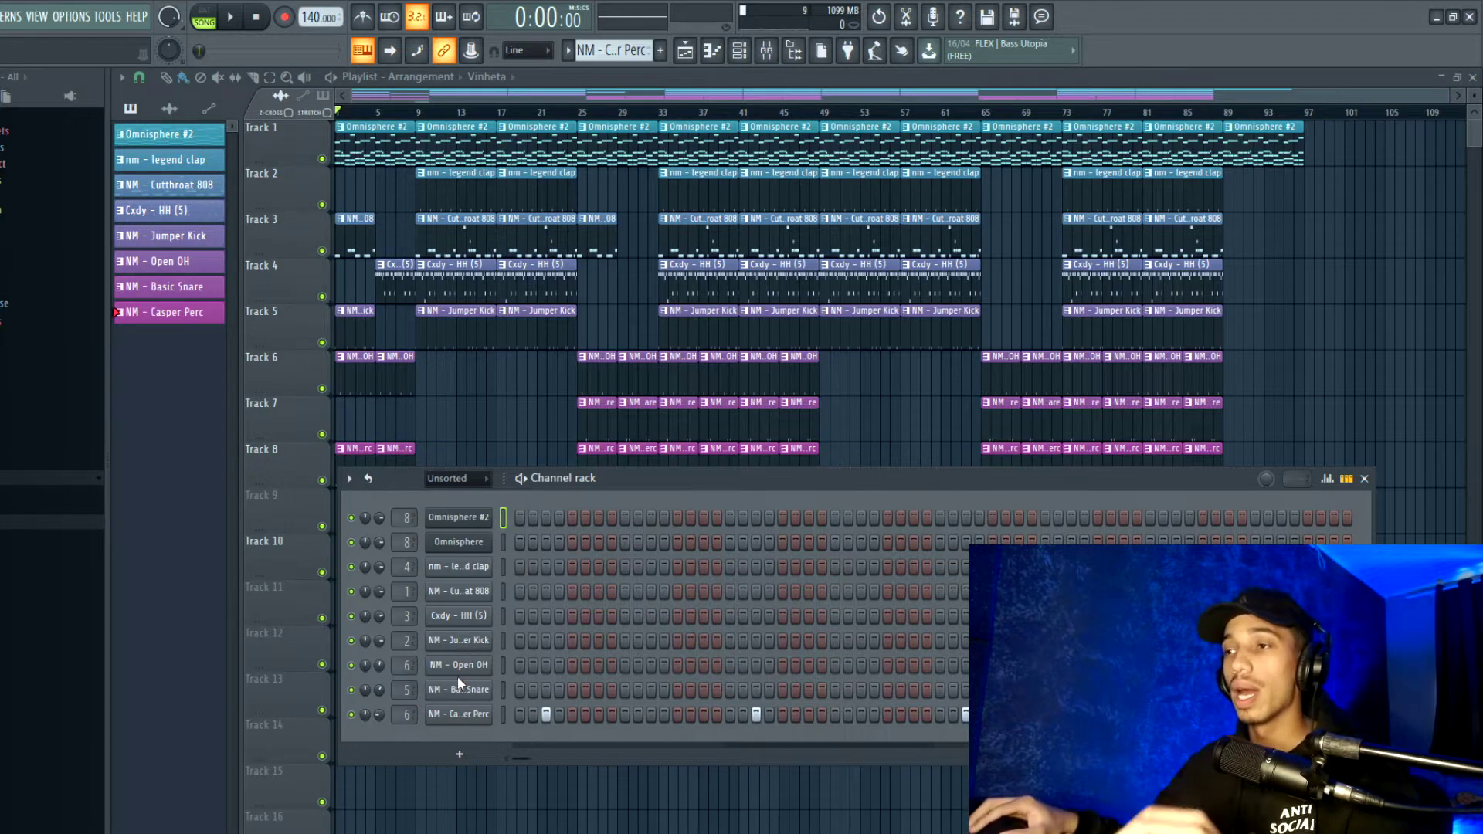
pyautogui.click(467, 668)
pyautogui.click(466, 670)
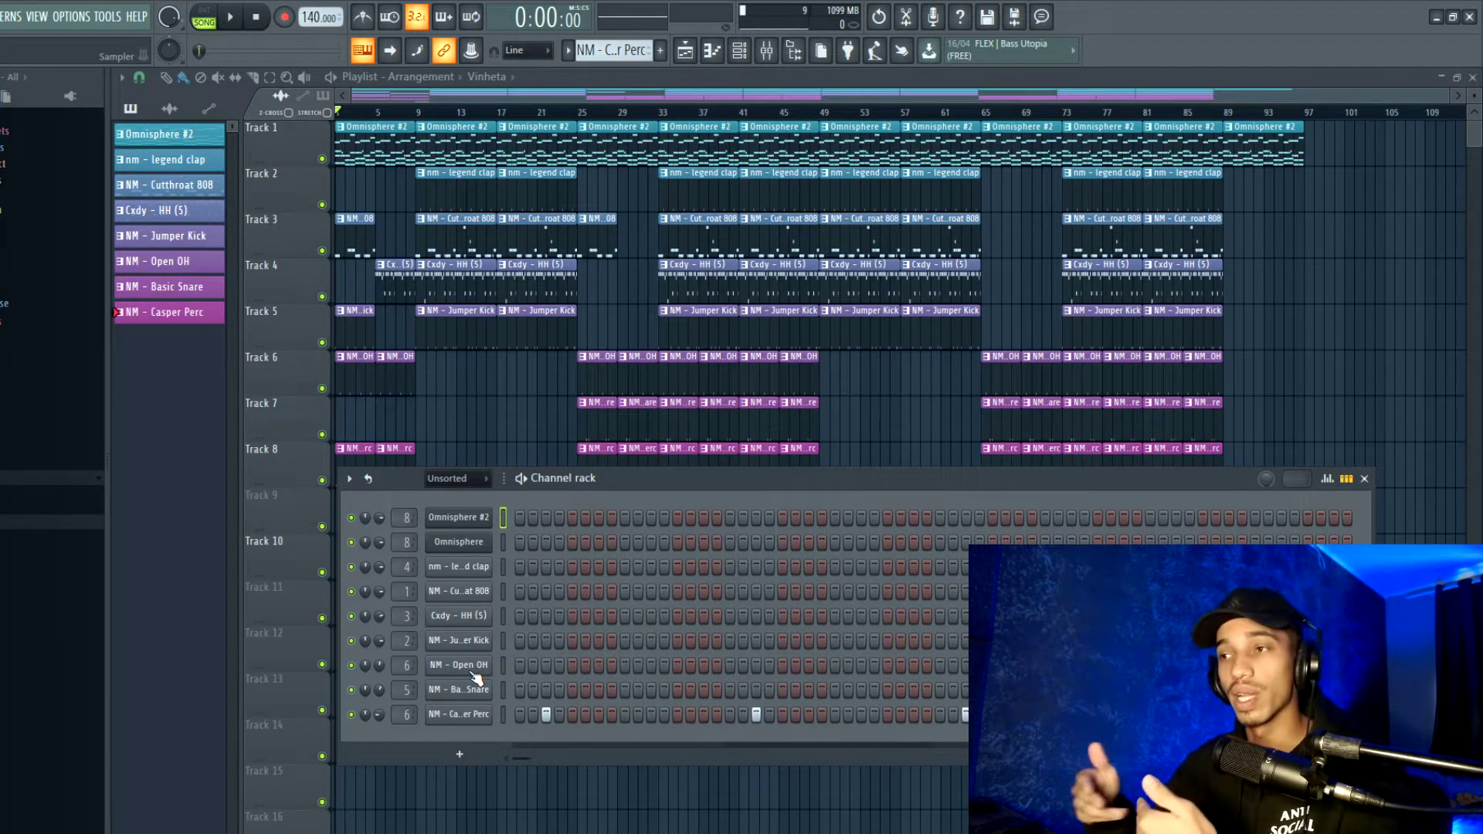
pyautogui.click(469, 699)
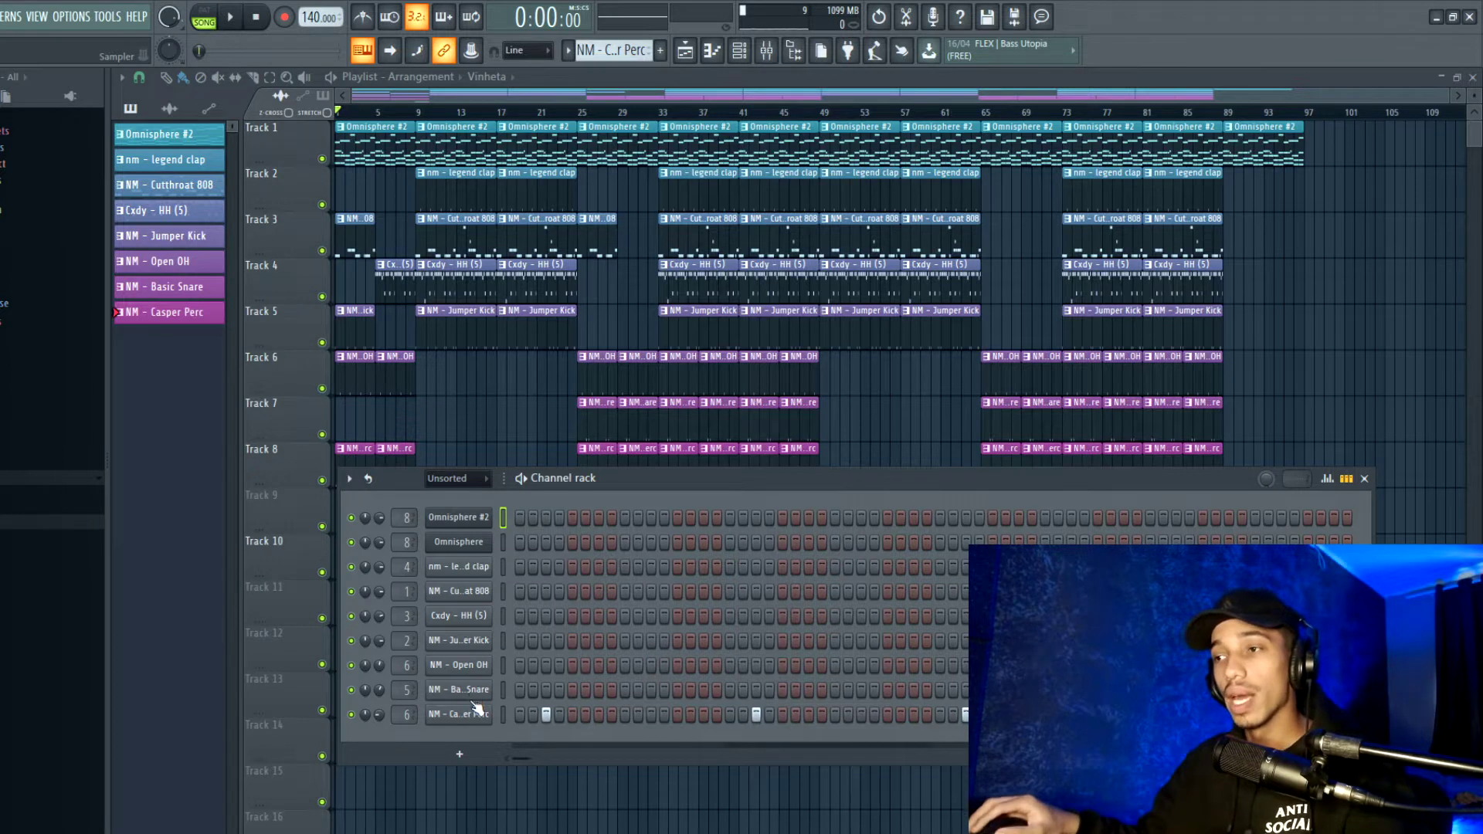
pyautogui.click(478, 712)
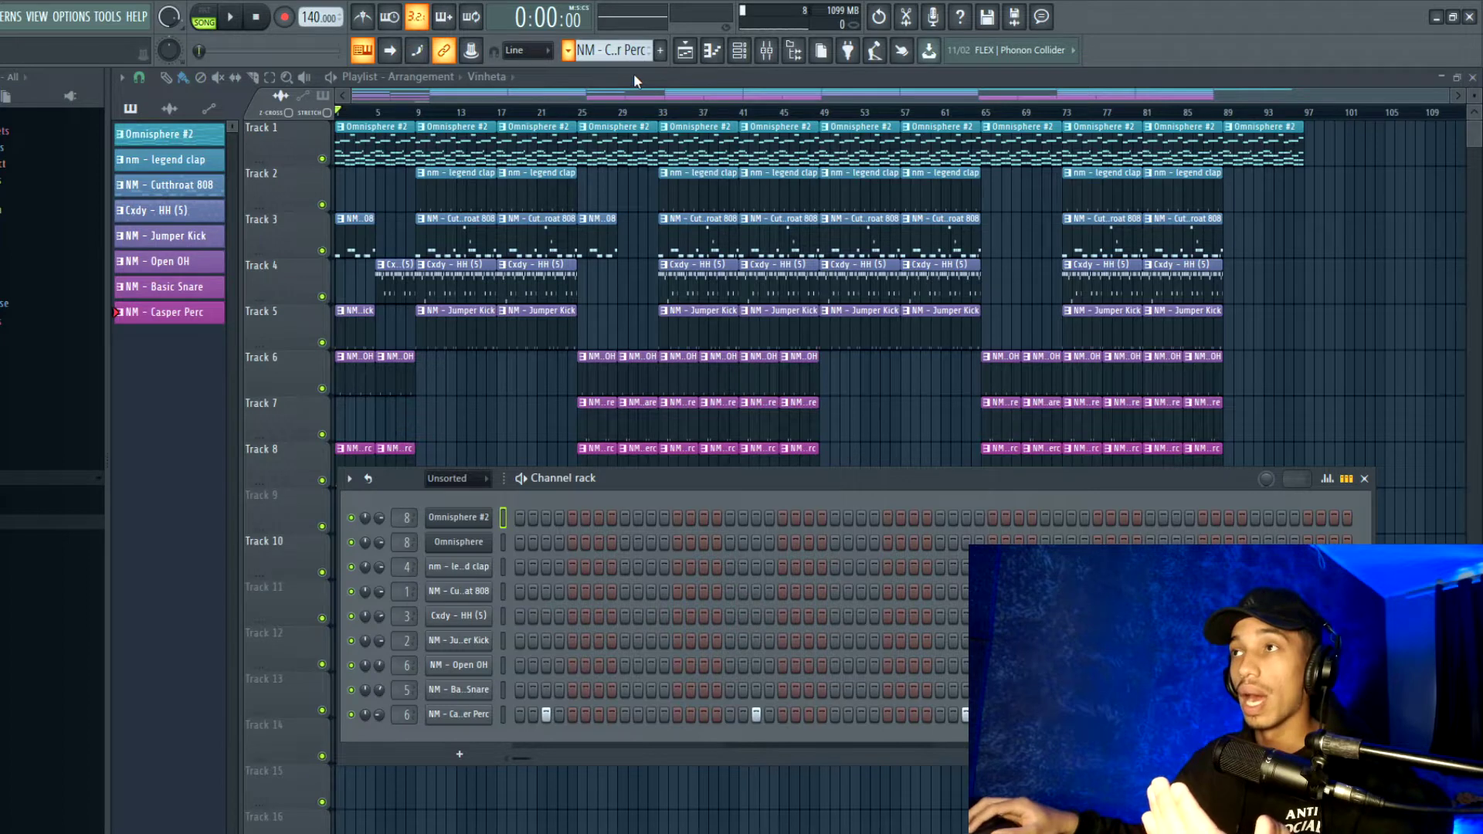
# Step: Review the Omnisphere #2 pattern's full melody in the piano roll and play it back on its own
pyautogui.click(634, 126)
pyautogui.click(610, 521)
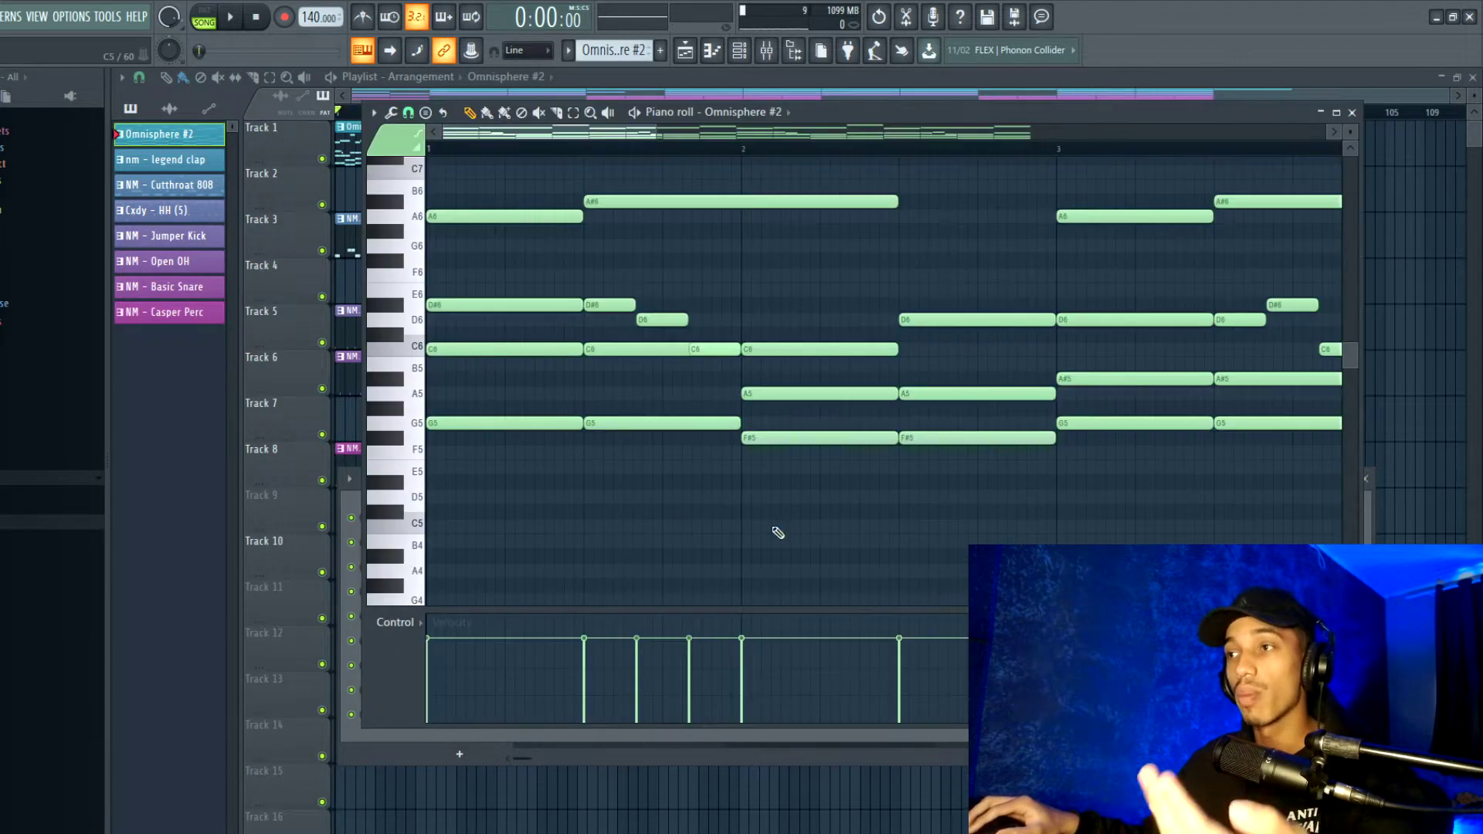
pyautogui.scroll(-5, 753, 533)
pyautogui.scroll(2, 756, 537)
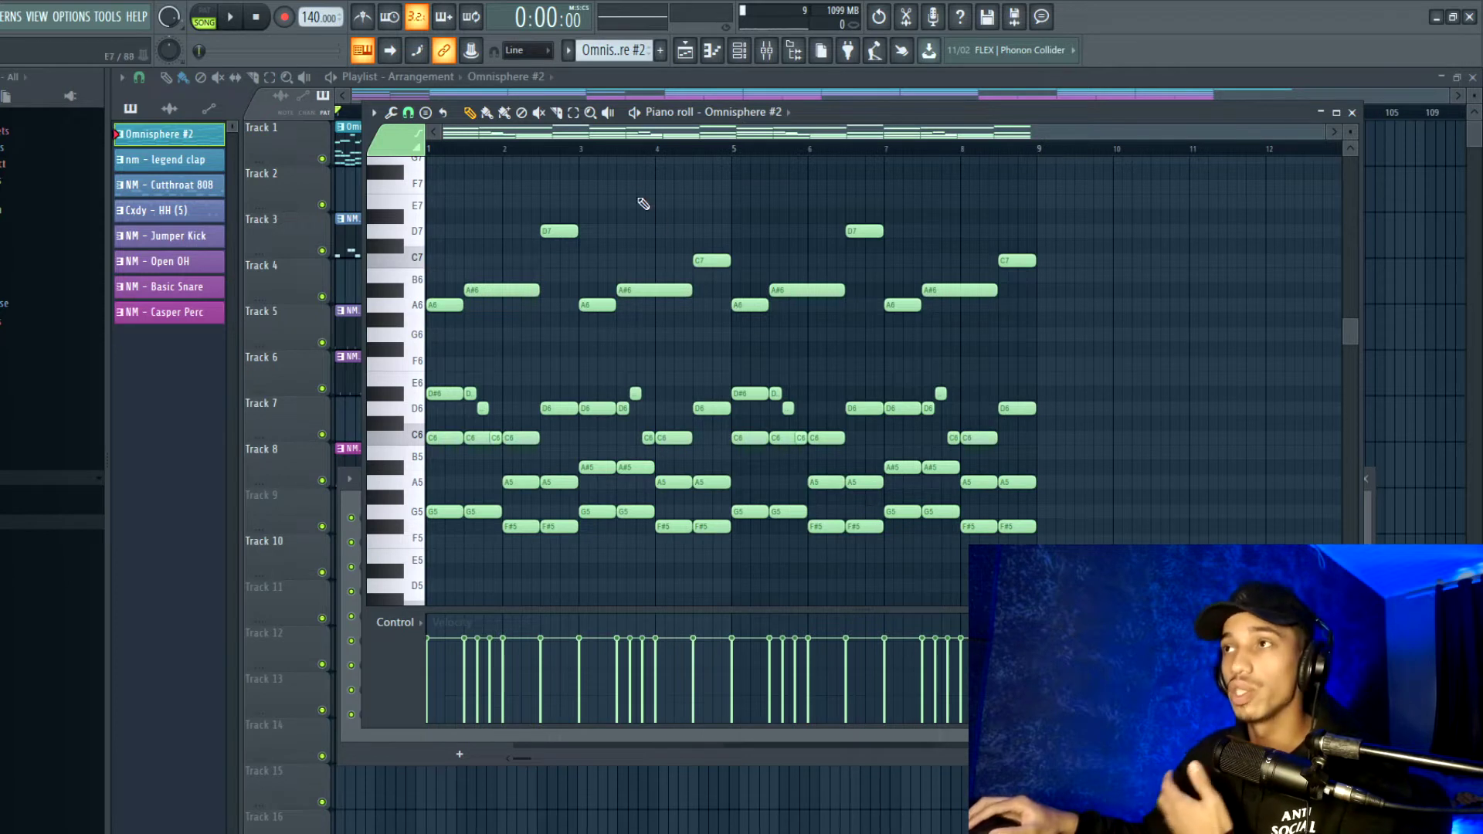
pyautogui.click(635, 114)
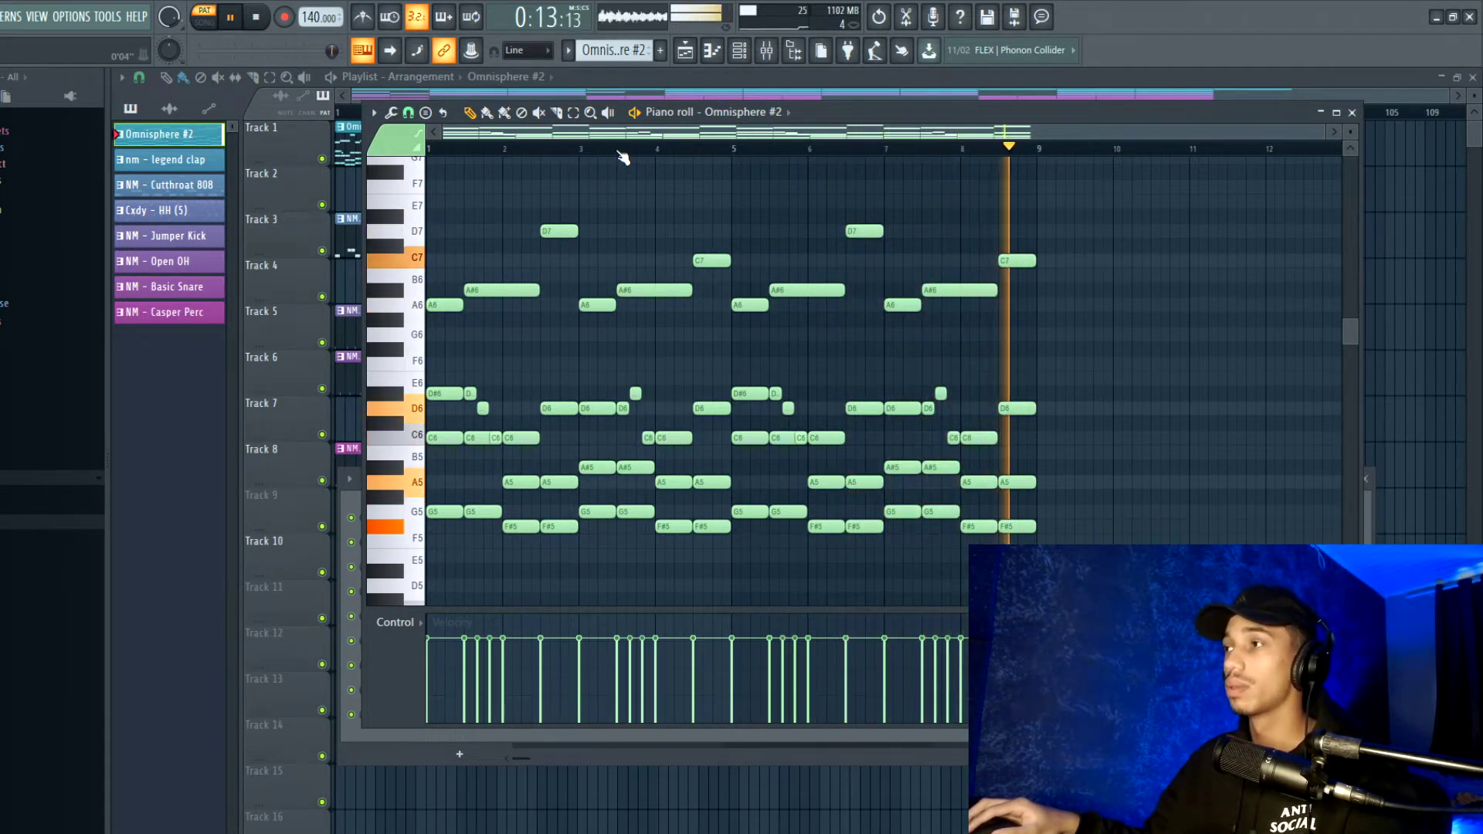
pyautogui.press('space')
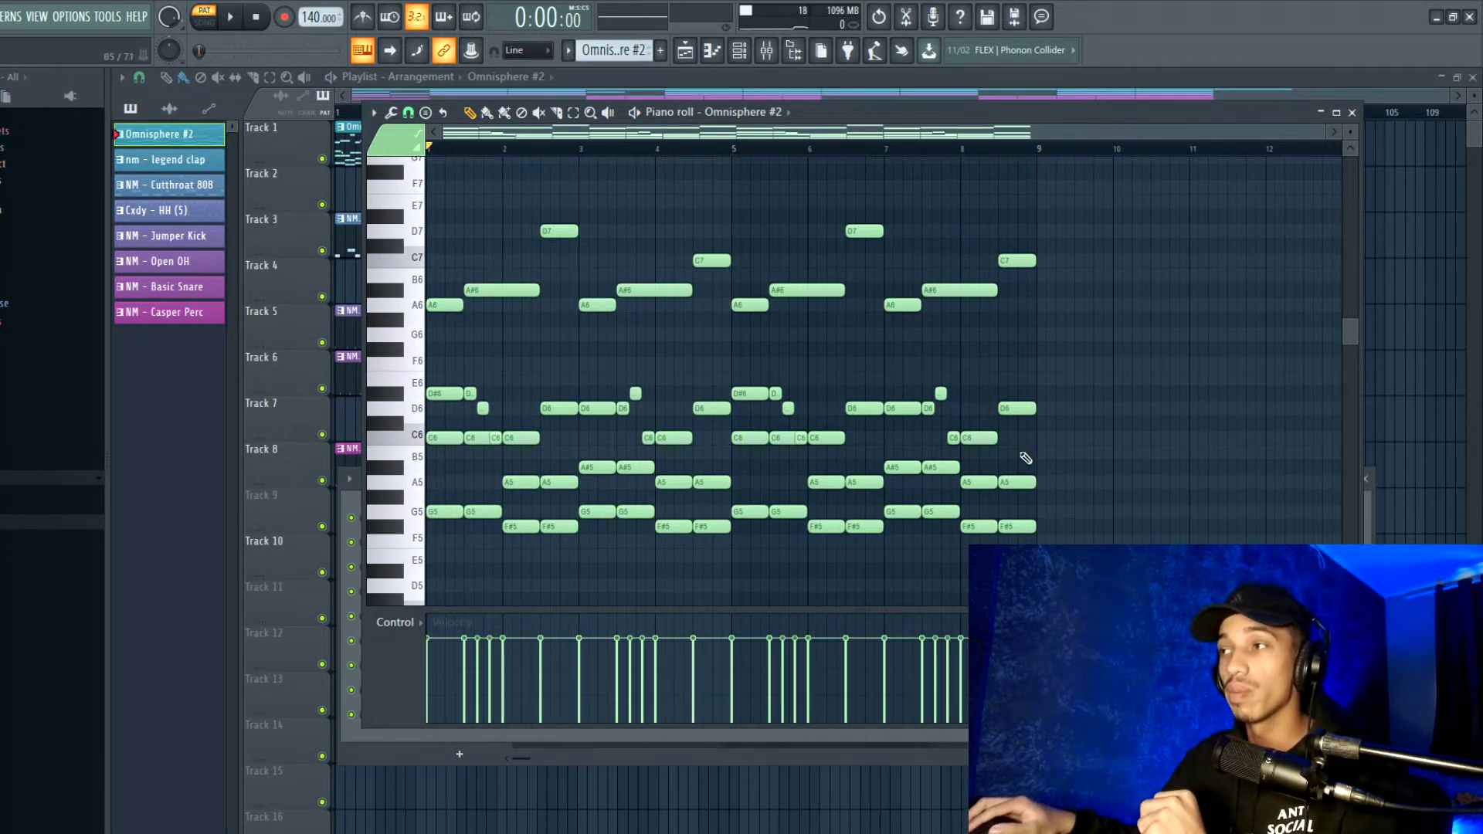
pyautogui.scroll(1, 479, 340)
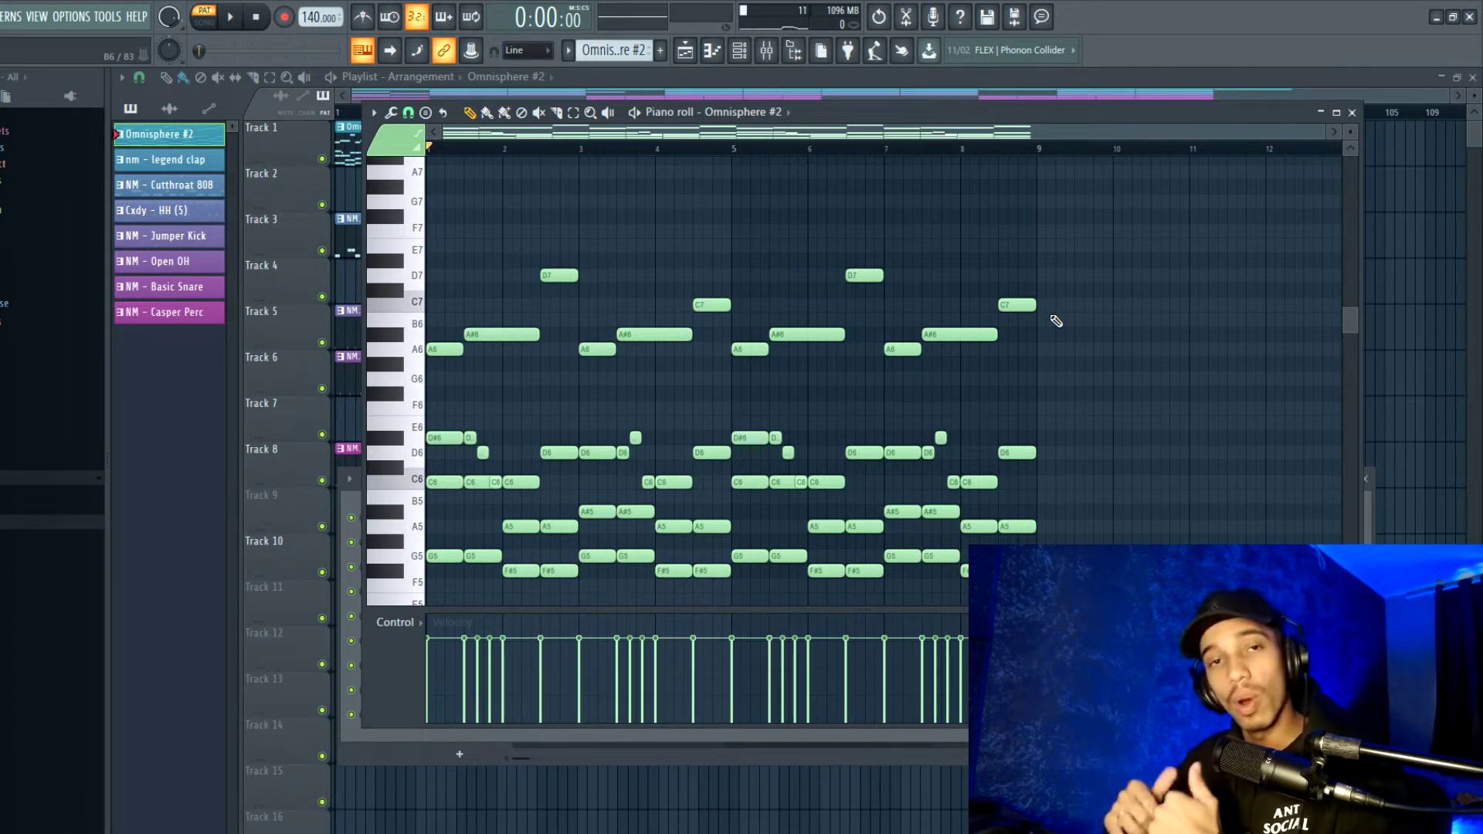
pyautogui.click(1351, 112)
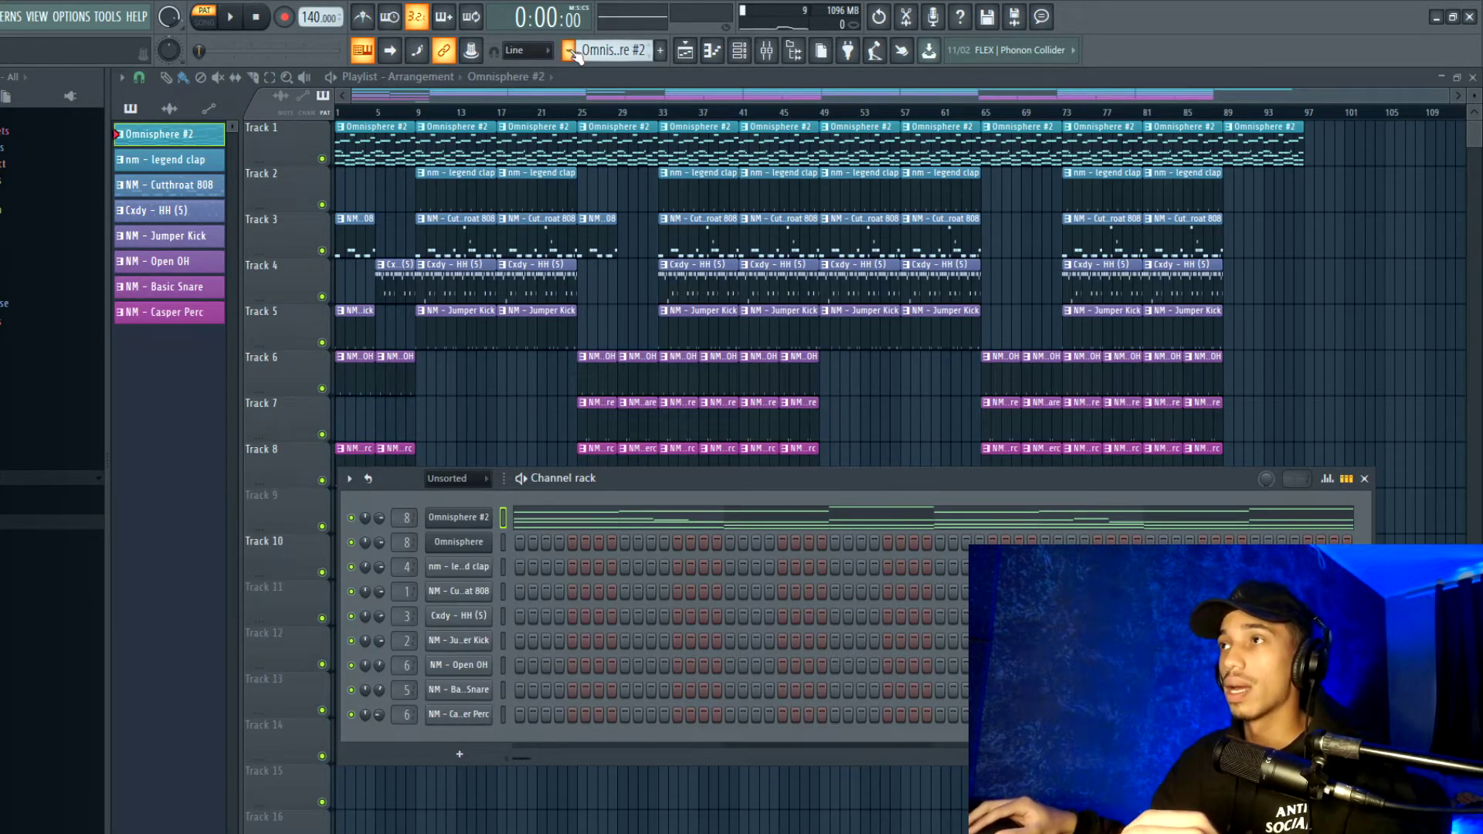
# Step: Open the NM - Cutthroat 808 pattern in the piano roll and examine its notes from the first bar
pyautogui.click(606, 241)
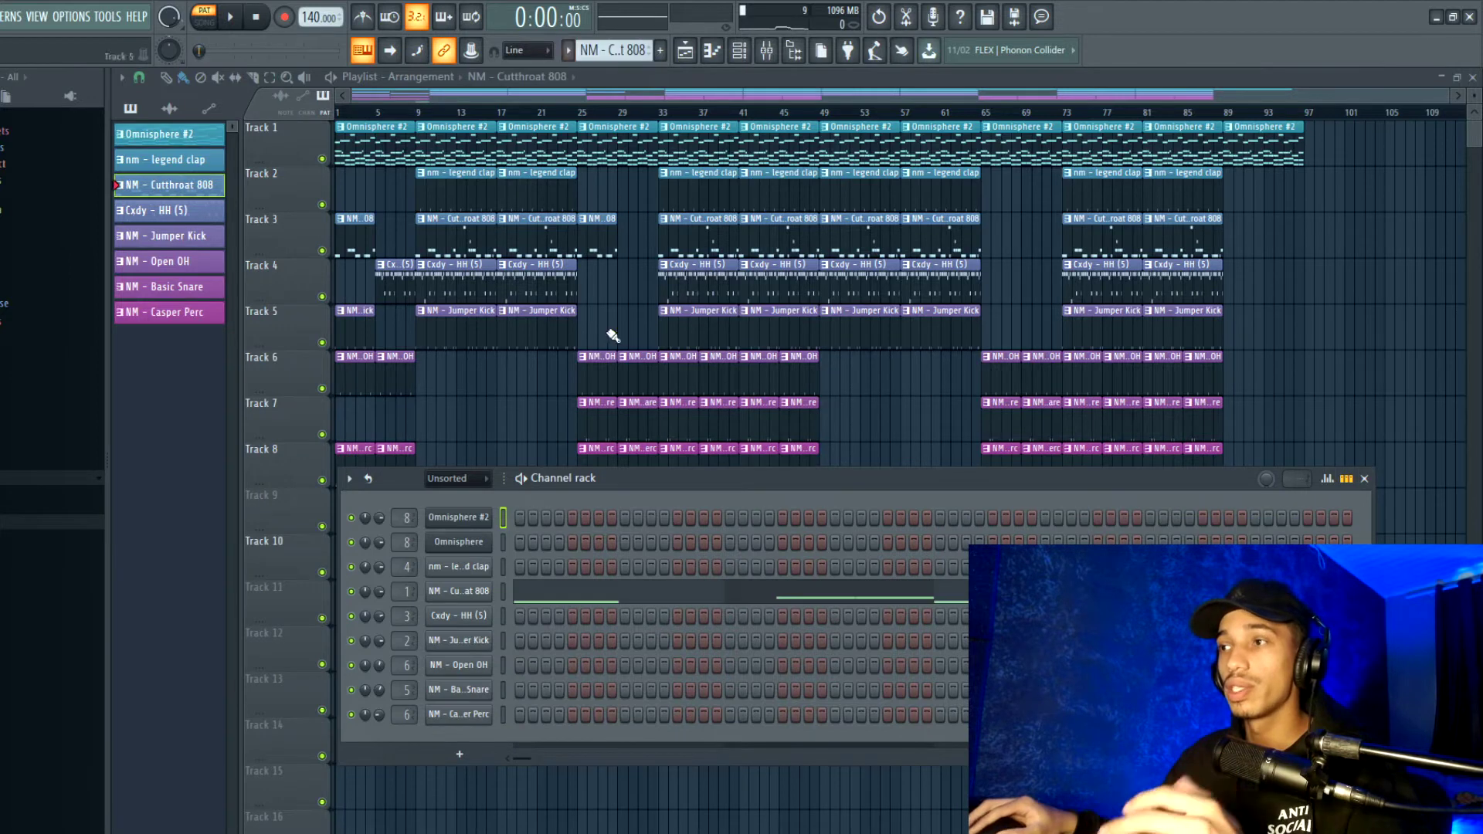
pyautogui.click(606, 591)
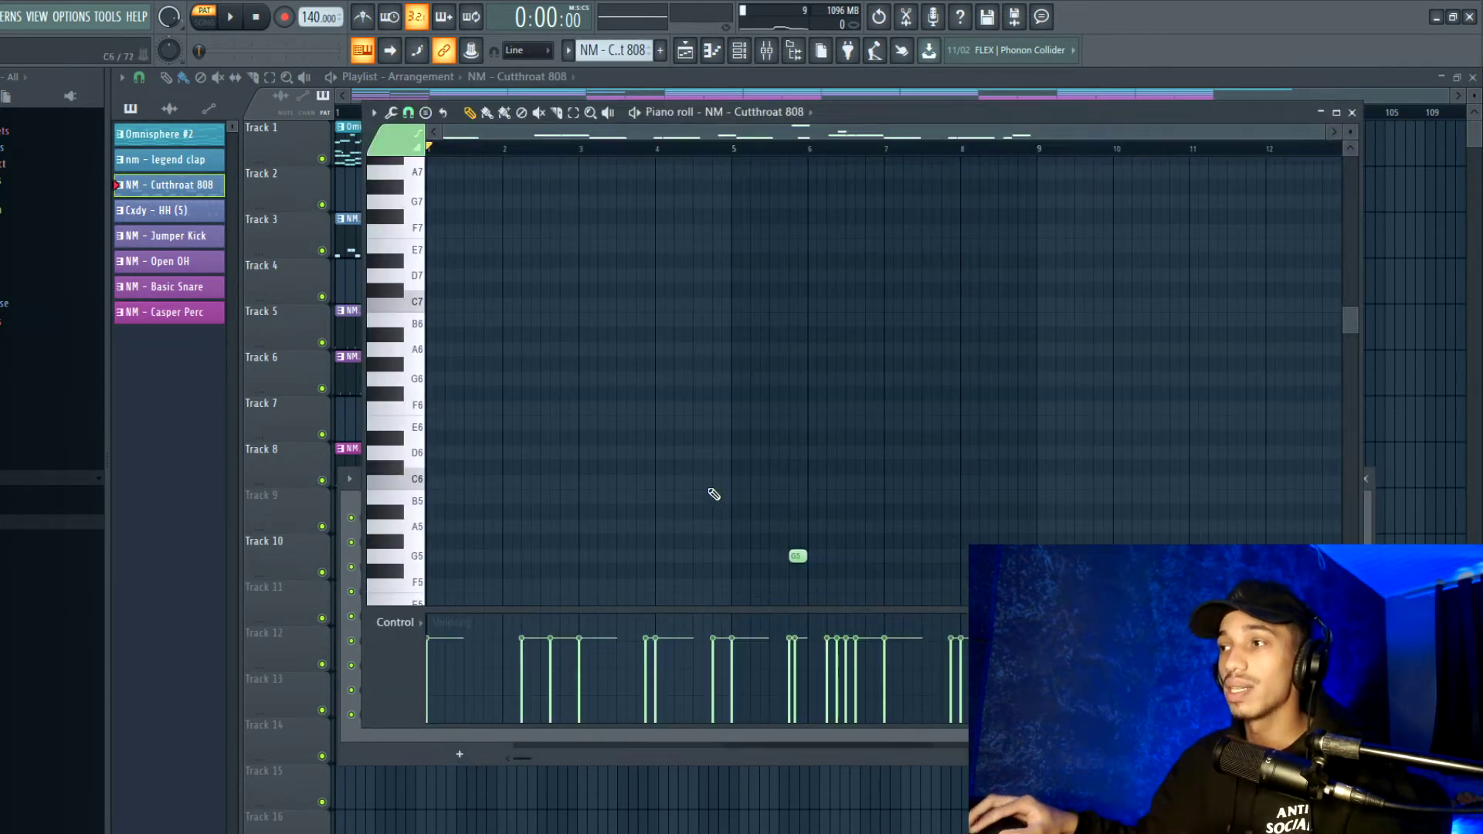
pyautogui.scroll(-5, 723, 495)
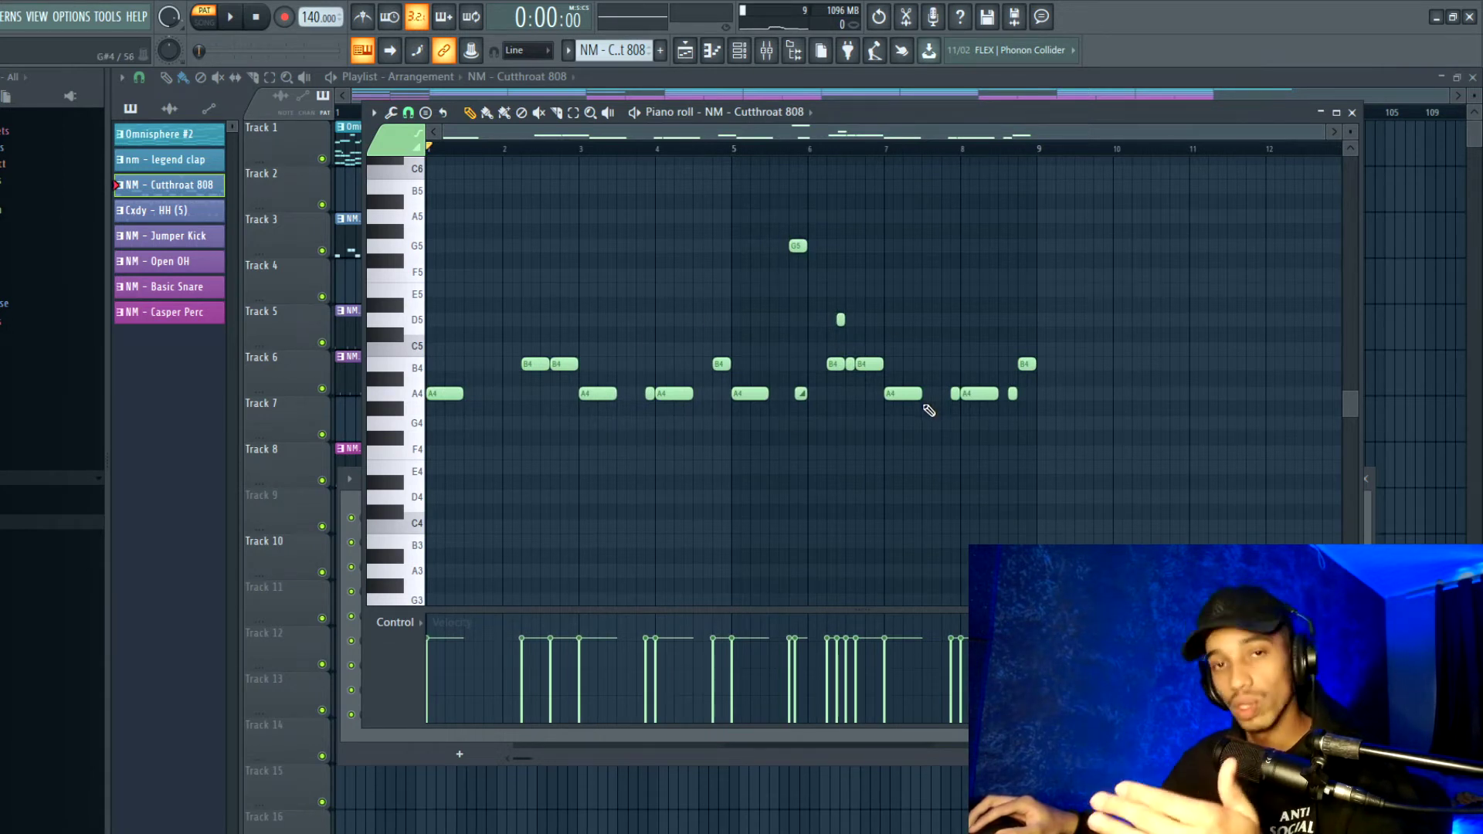
pyautogui.scroll(3, 479, 433)
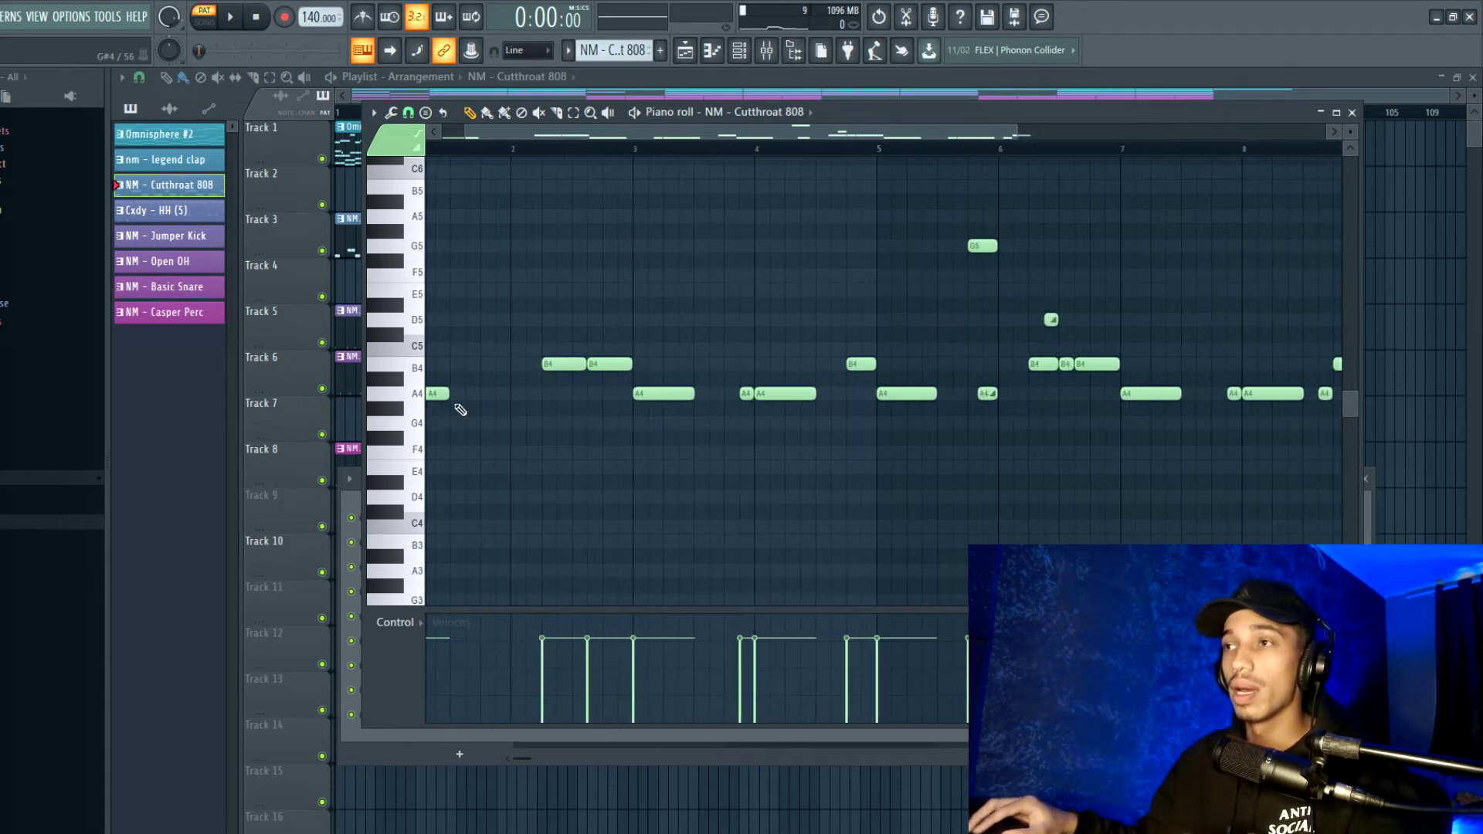
pyautogui.moveTo(525, 136); pyautogui.dragTo(455, 142)
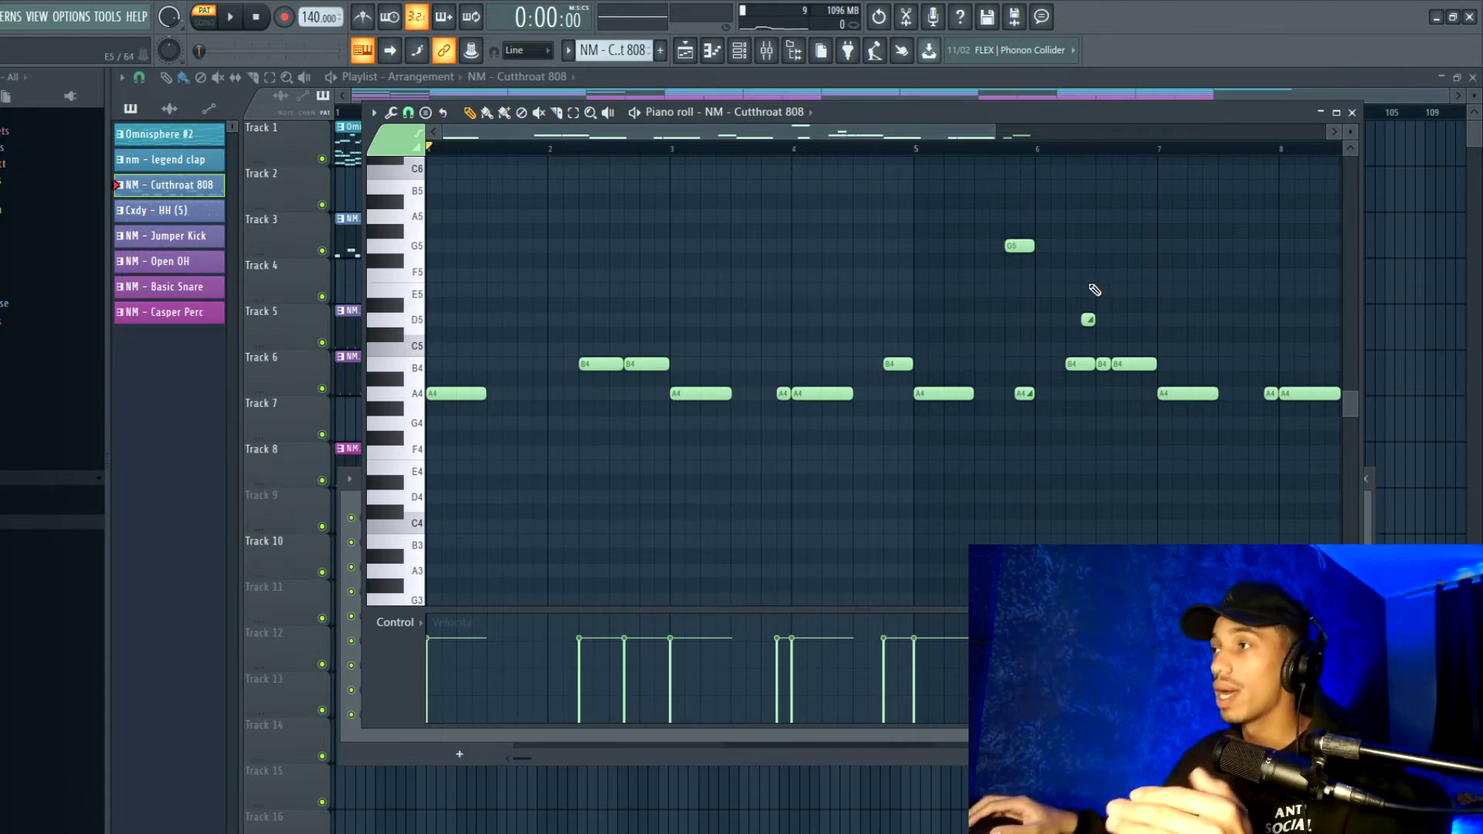
pyautogui.scroll(-1, 1119, 275)
pyautogui.scroll(-1, 1107, 277)
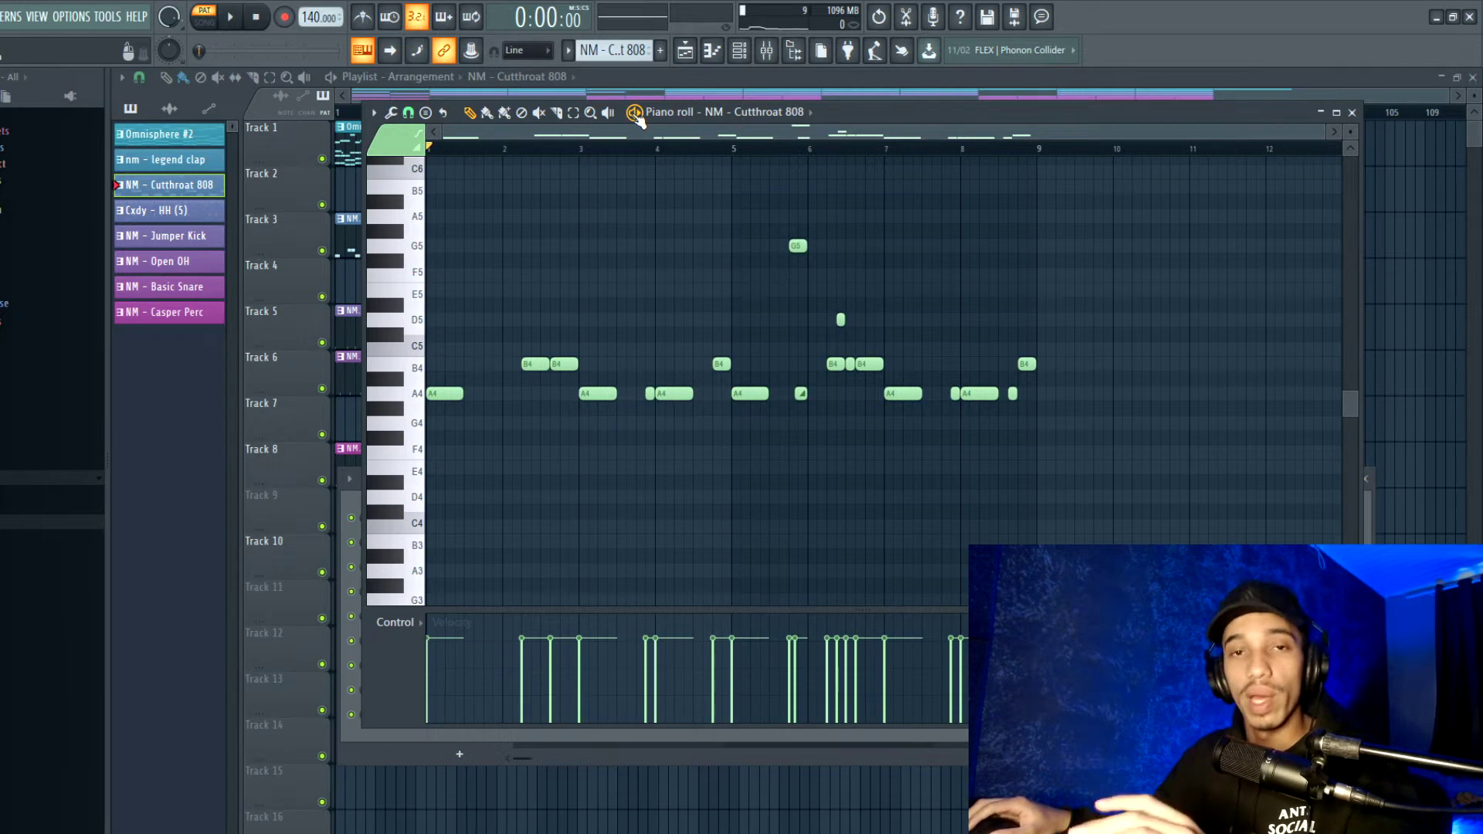
# Step: Play back the Cutthroat 808 pattern and inspect its slide notes between bars 5 and 7
pyautogui.press('space')
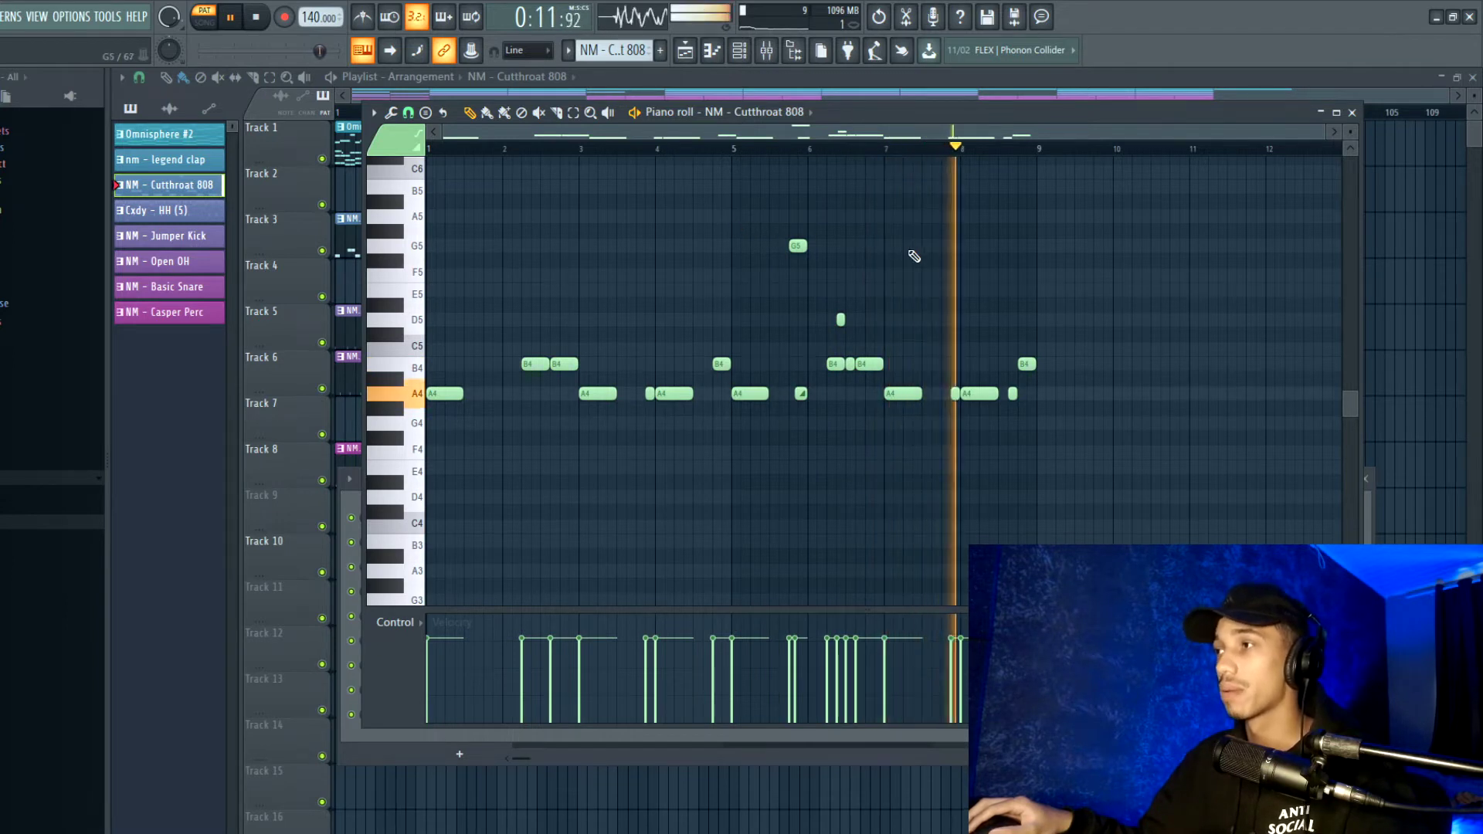
pyautogui.press('space')
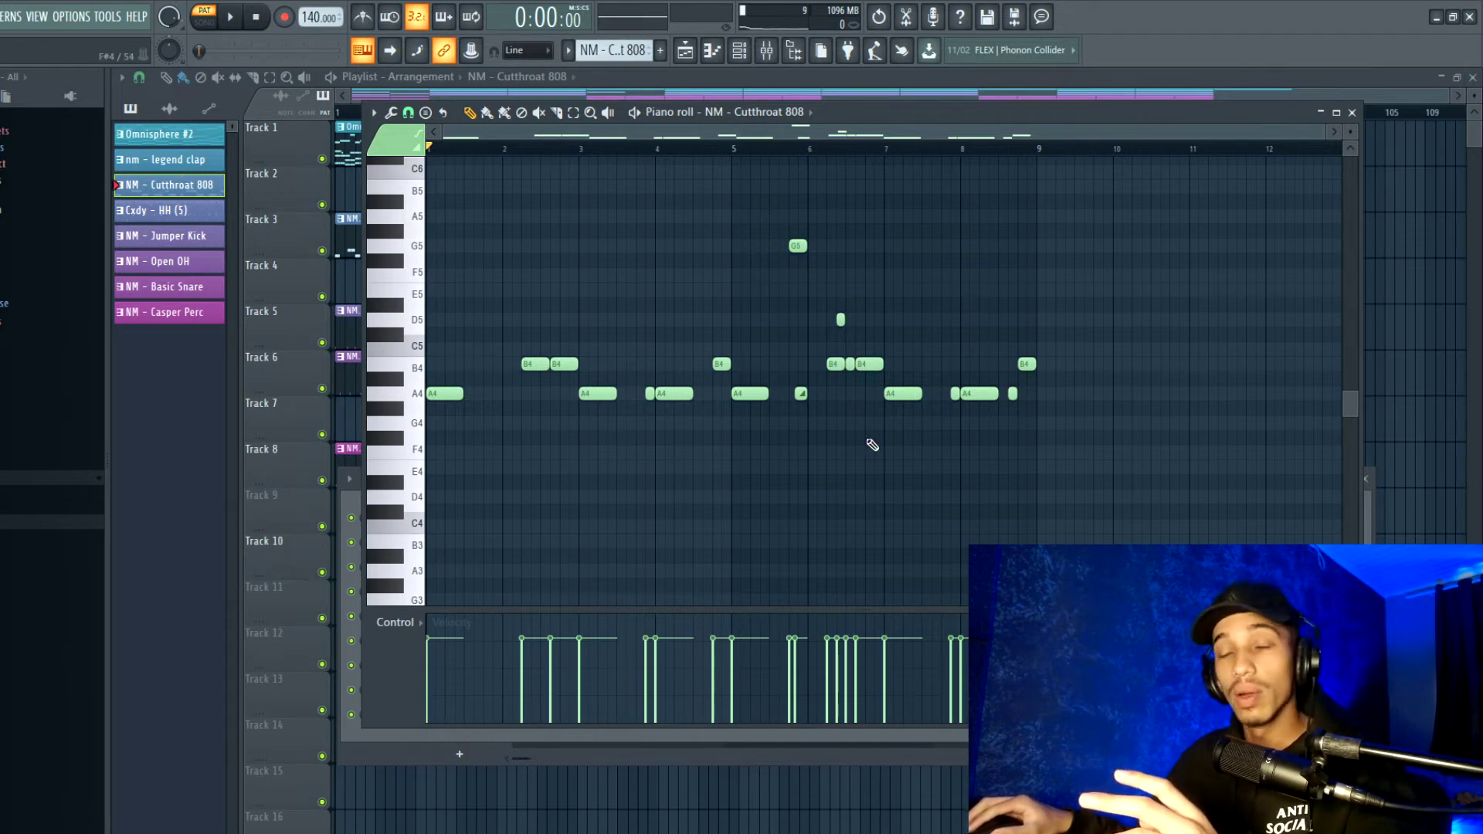
pyautogui.scroll(1, 807, 327)
pyautogui.scroll(2, 807, 328)
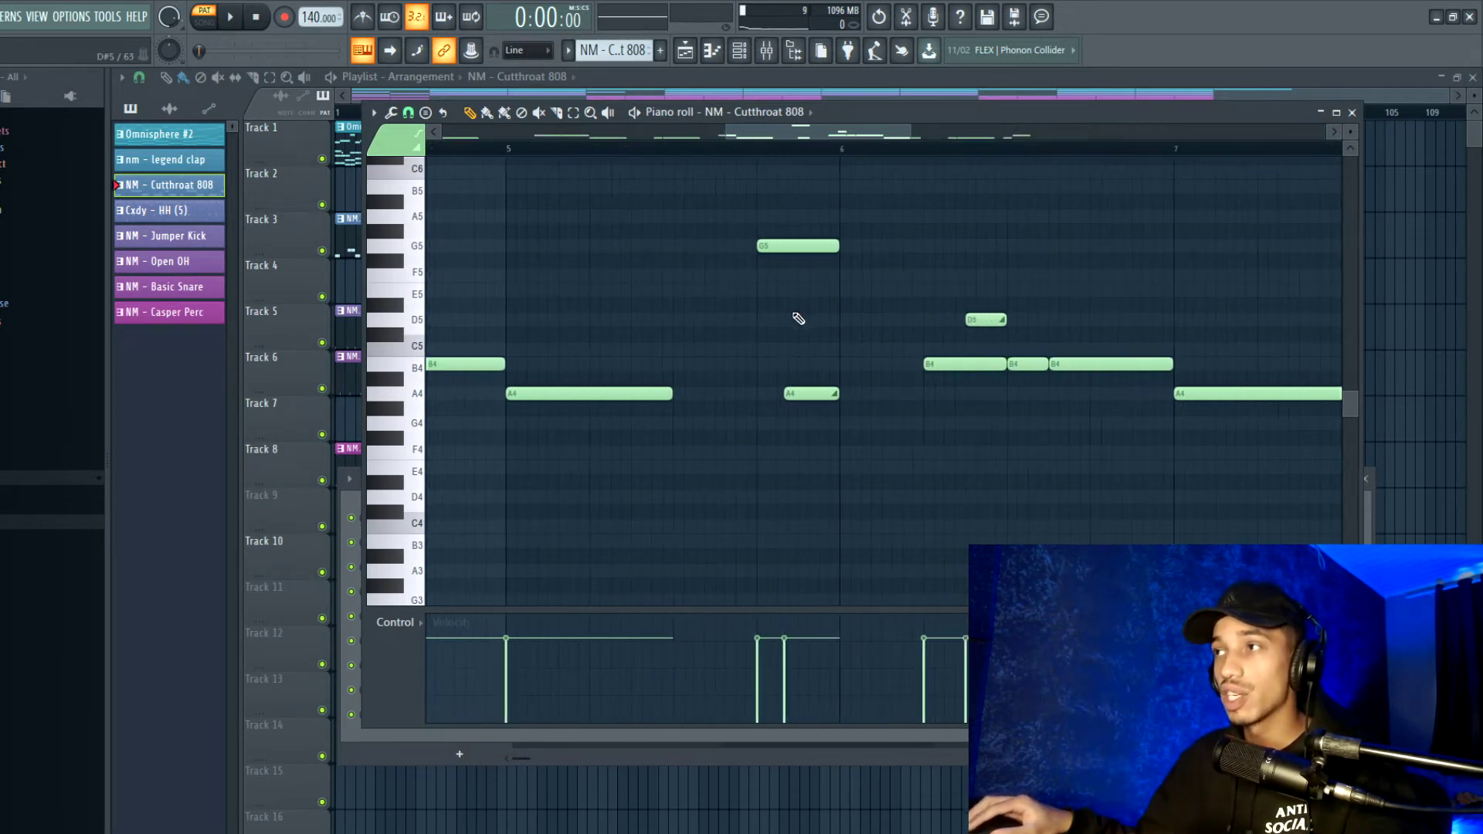
pyautogui.scroll(-2, 805, 325)
pyautogui.scroll(-1, 807, 340)
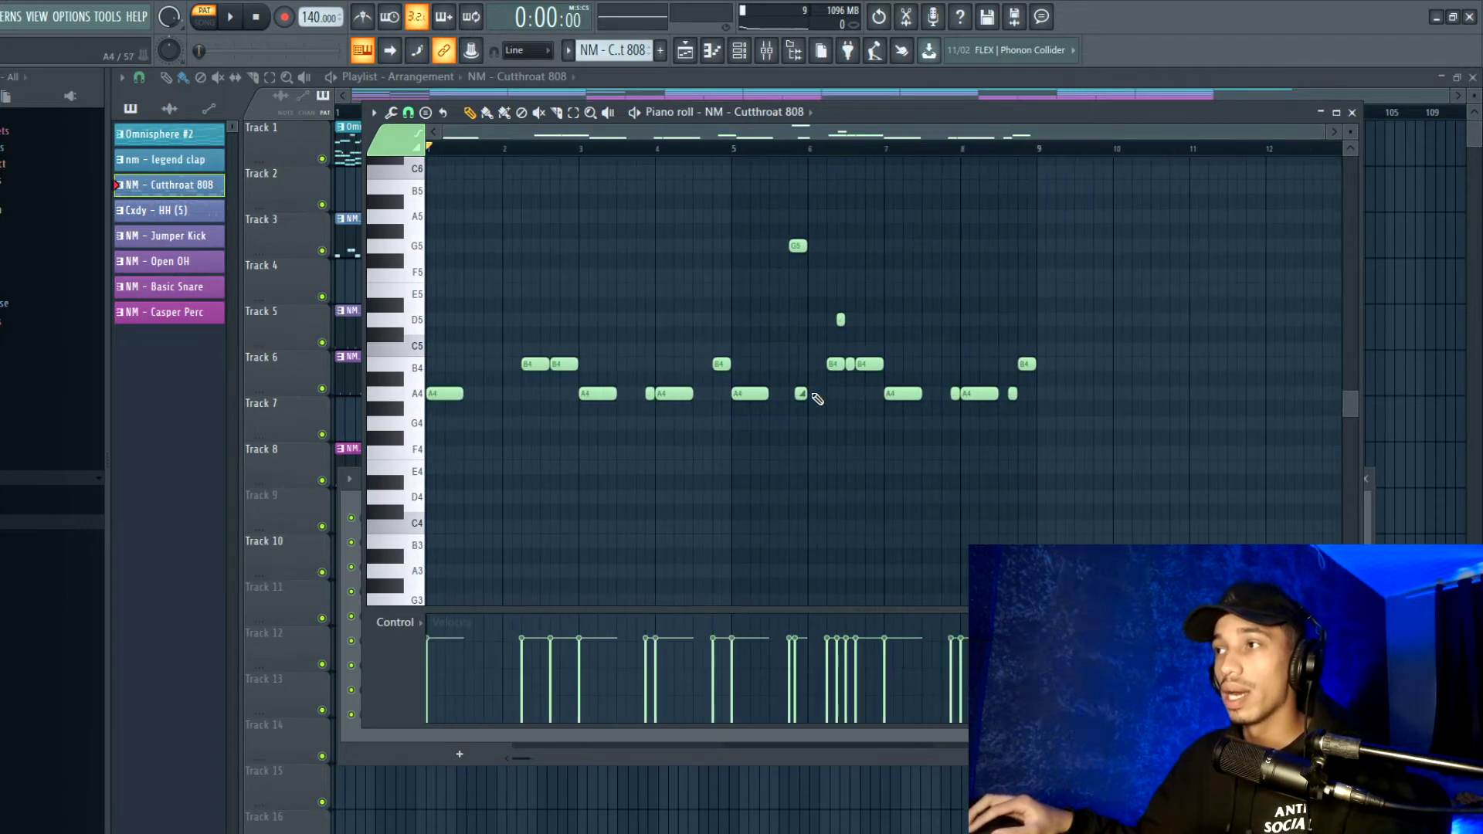
pyautogui.click(1351, 113)
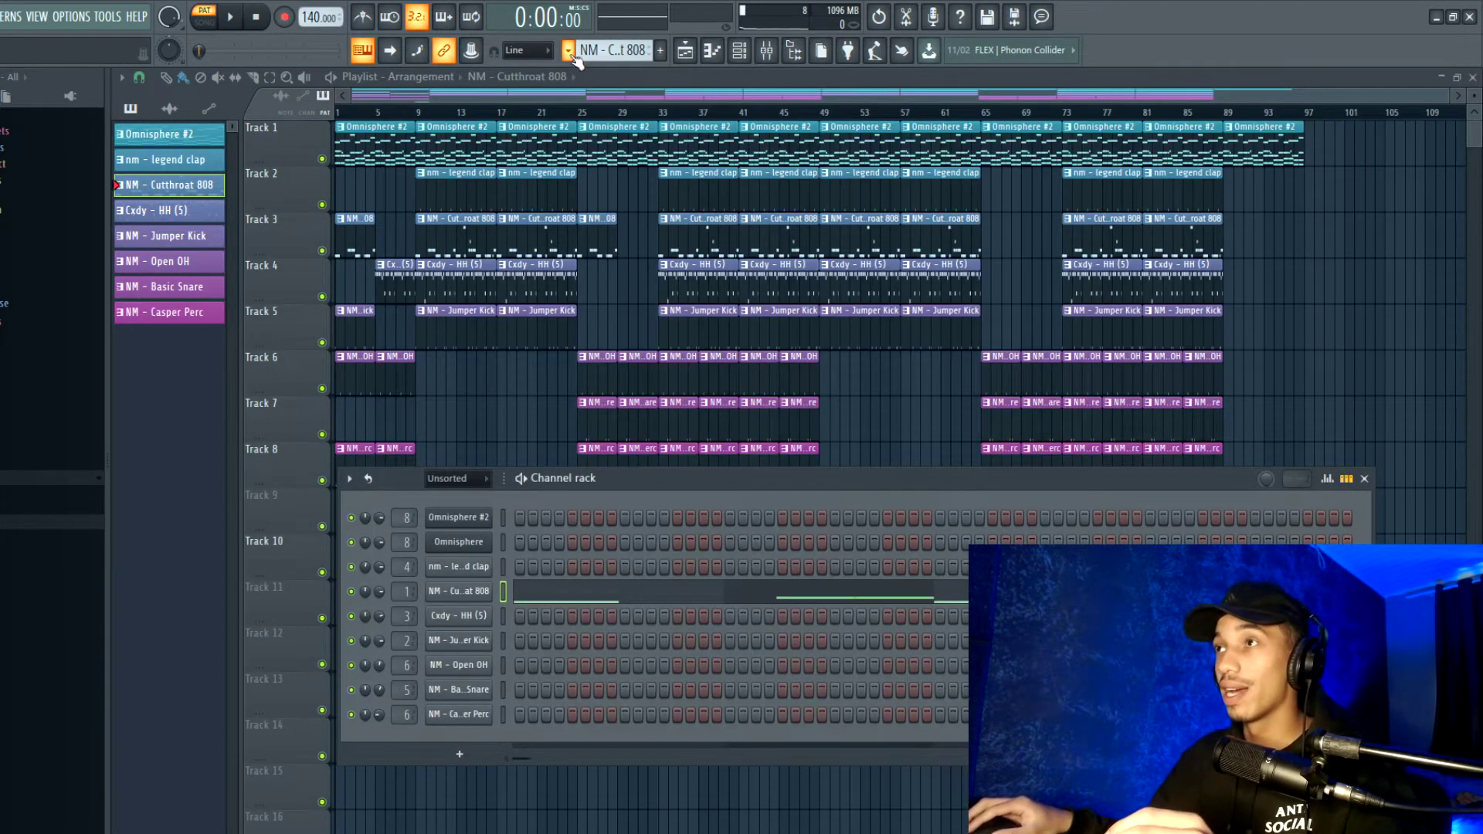
# Step: Open the Cxdy - HH (5) pattern in the piano roll and inspect its hi-hat rolls and pitch changes
pyautogui.press('KP_Add')
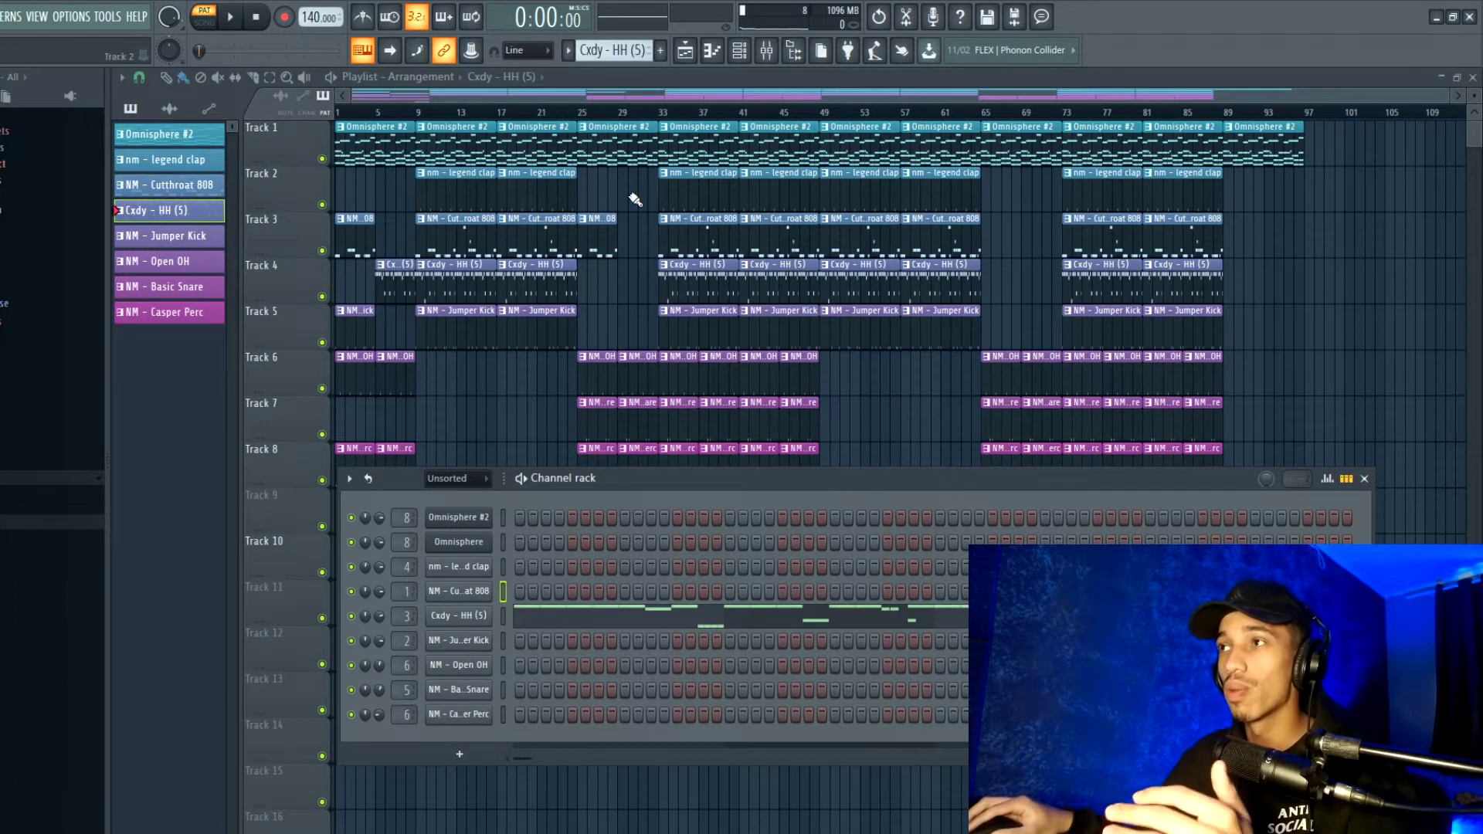
pyautogui.click(663, 610)
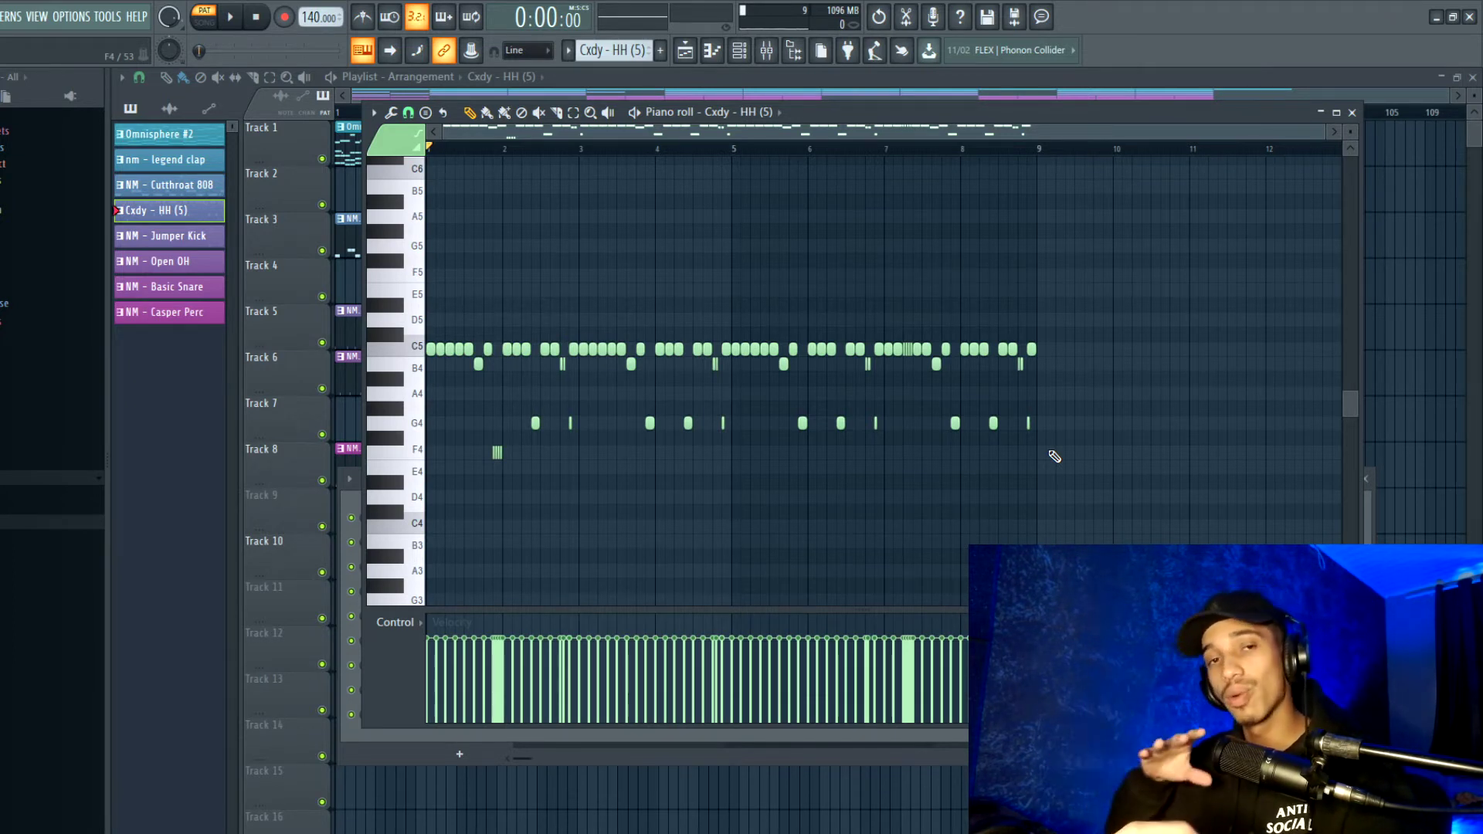
pyautogui.scroll(2, 999, 471)
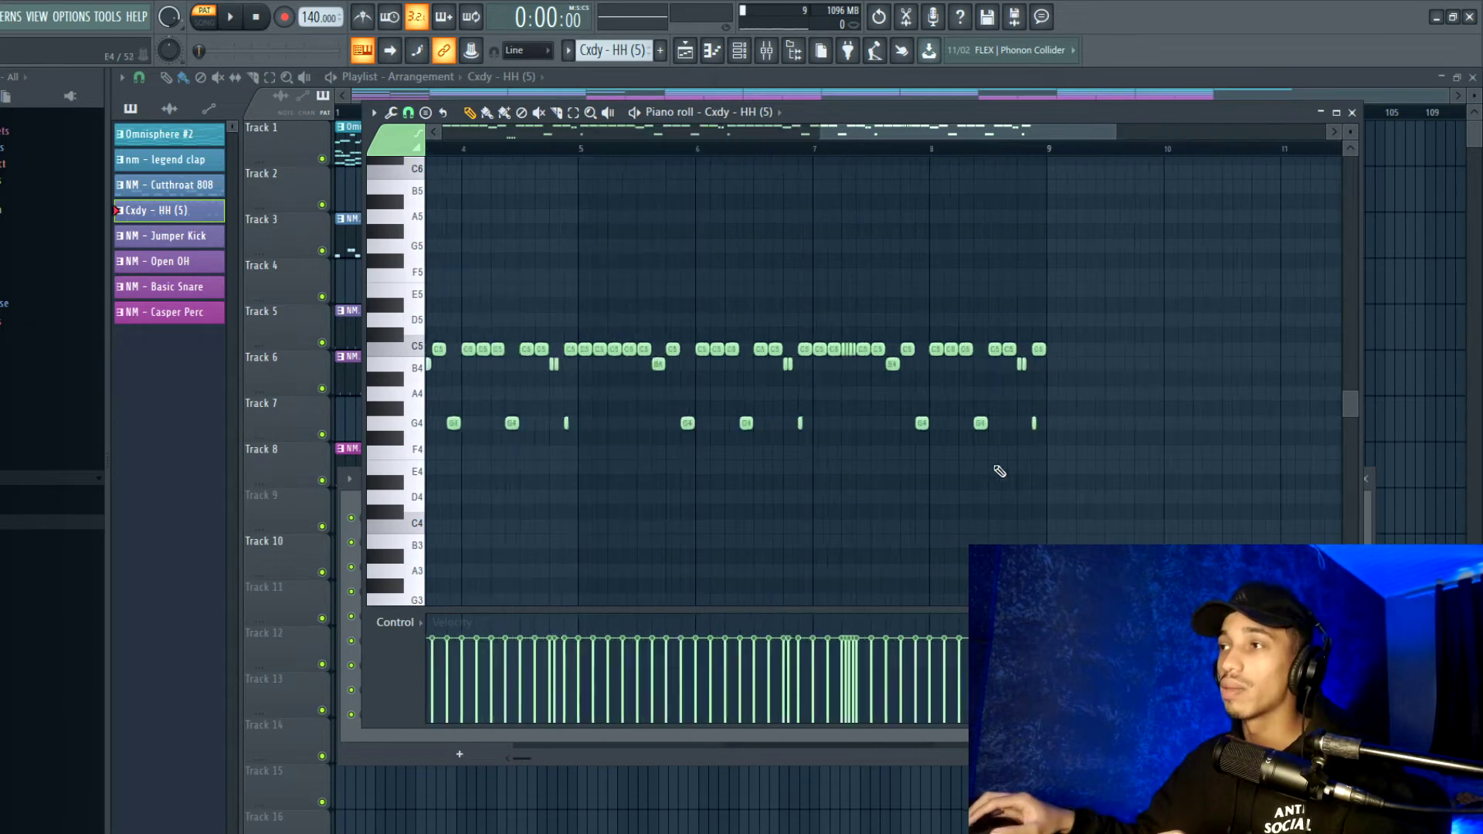
pyautogui.scroll(2, 999, 471)
pyautogui.moveTo(876, 131); pyautogui.dragTo(420, 183)
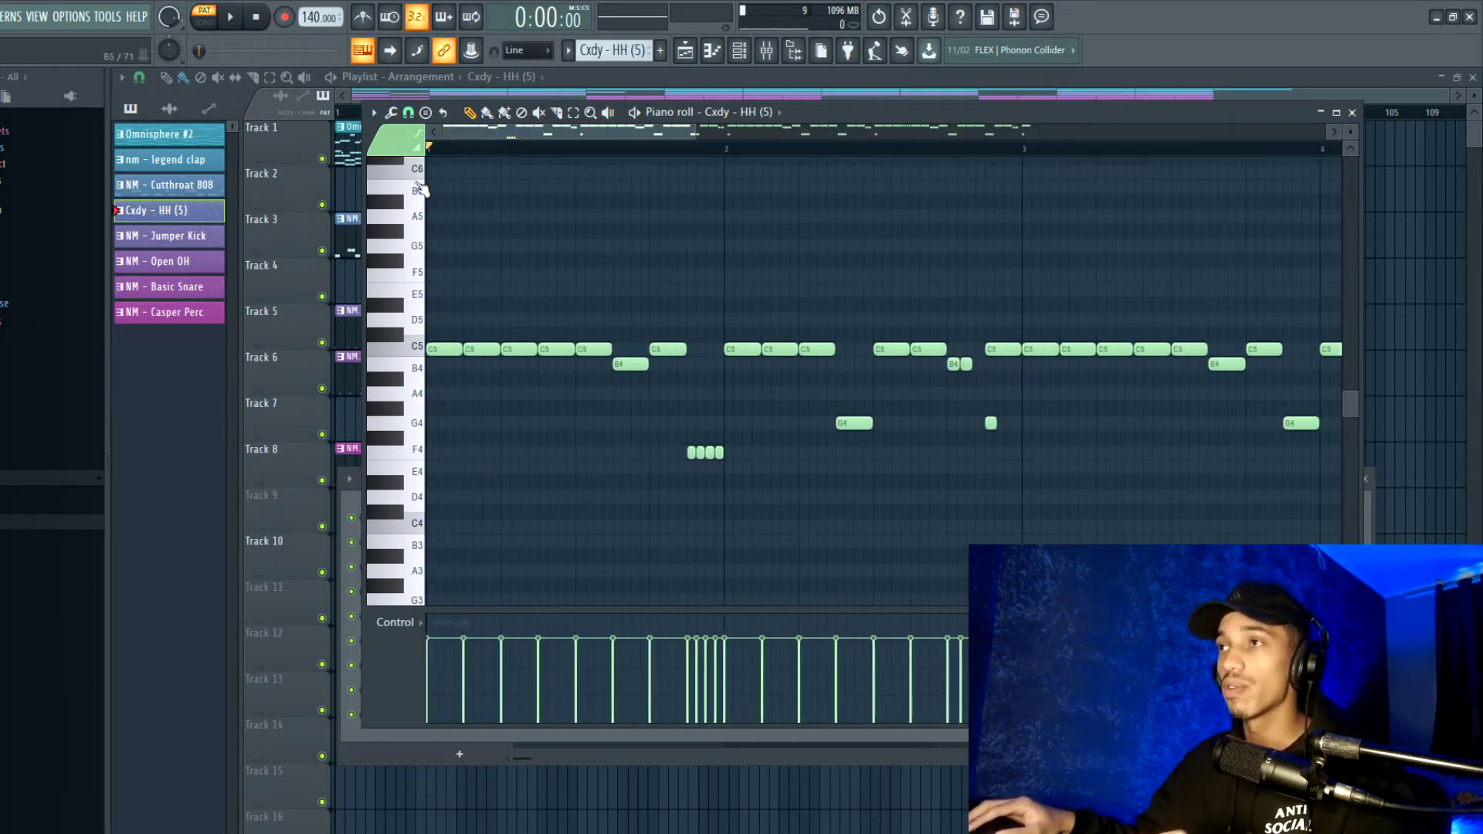
pyautogui.scroll(-4, 516, 156)
pyautogui.moveTo(575, 133); pyautogui.dragTo(618, 128)
# Step: Play back the hi-hat pattern and close its piano roll
pyautogui.press('space')
pyautogui.scroll(-2, 656, 339)
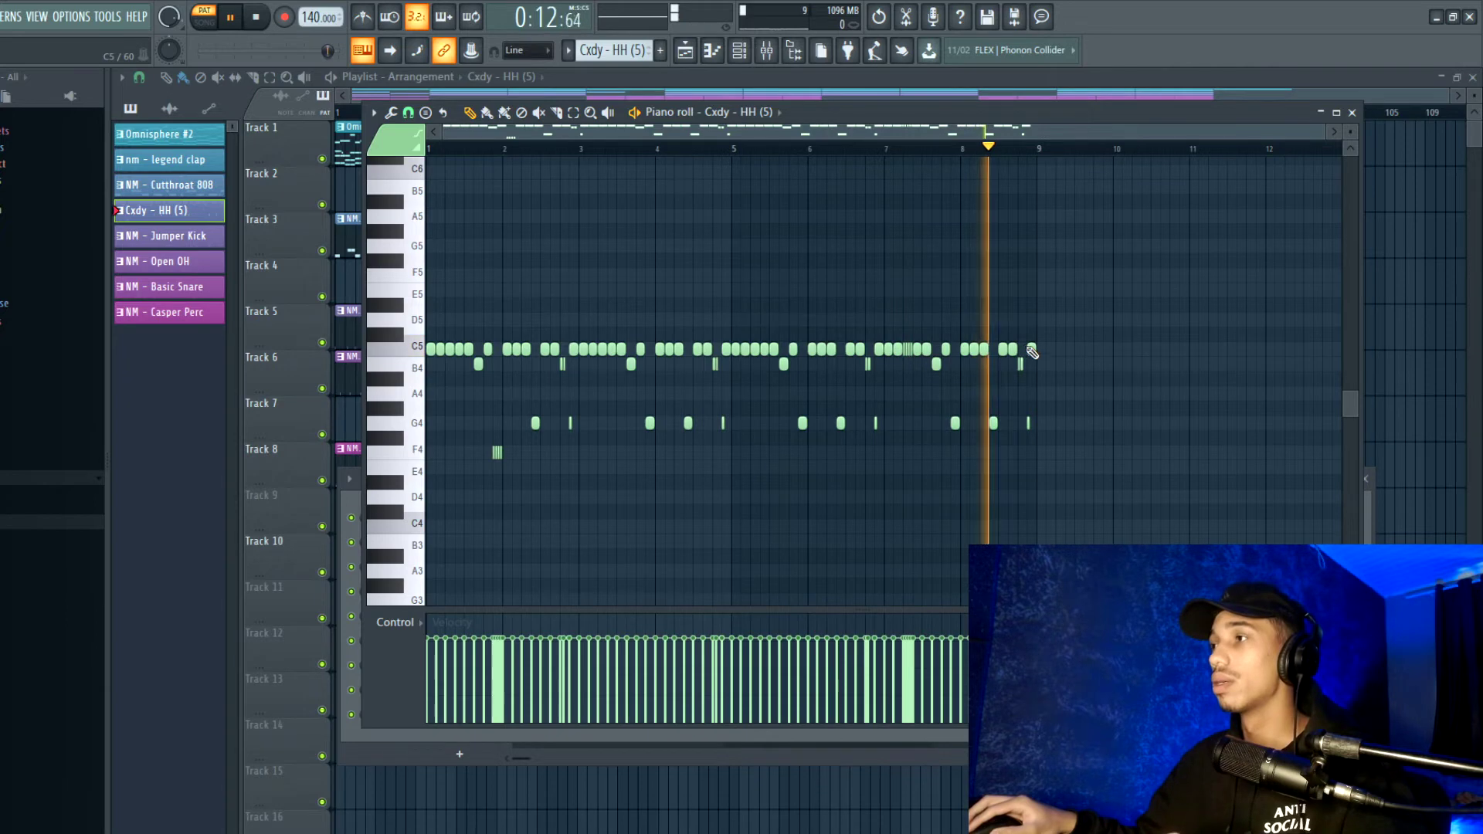
pyautogui.press('space')
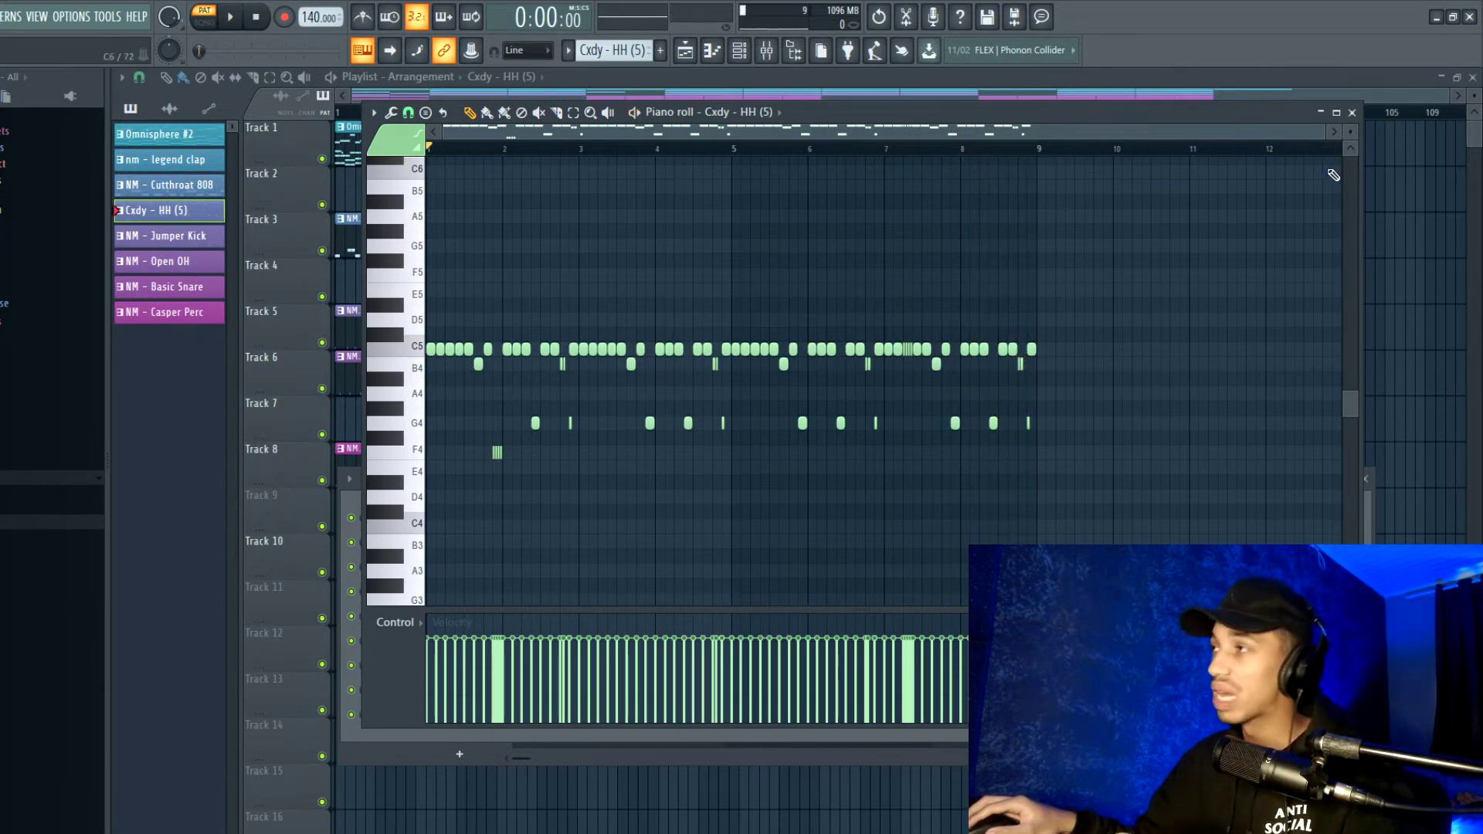
pyautogui.click(1352, 114)
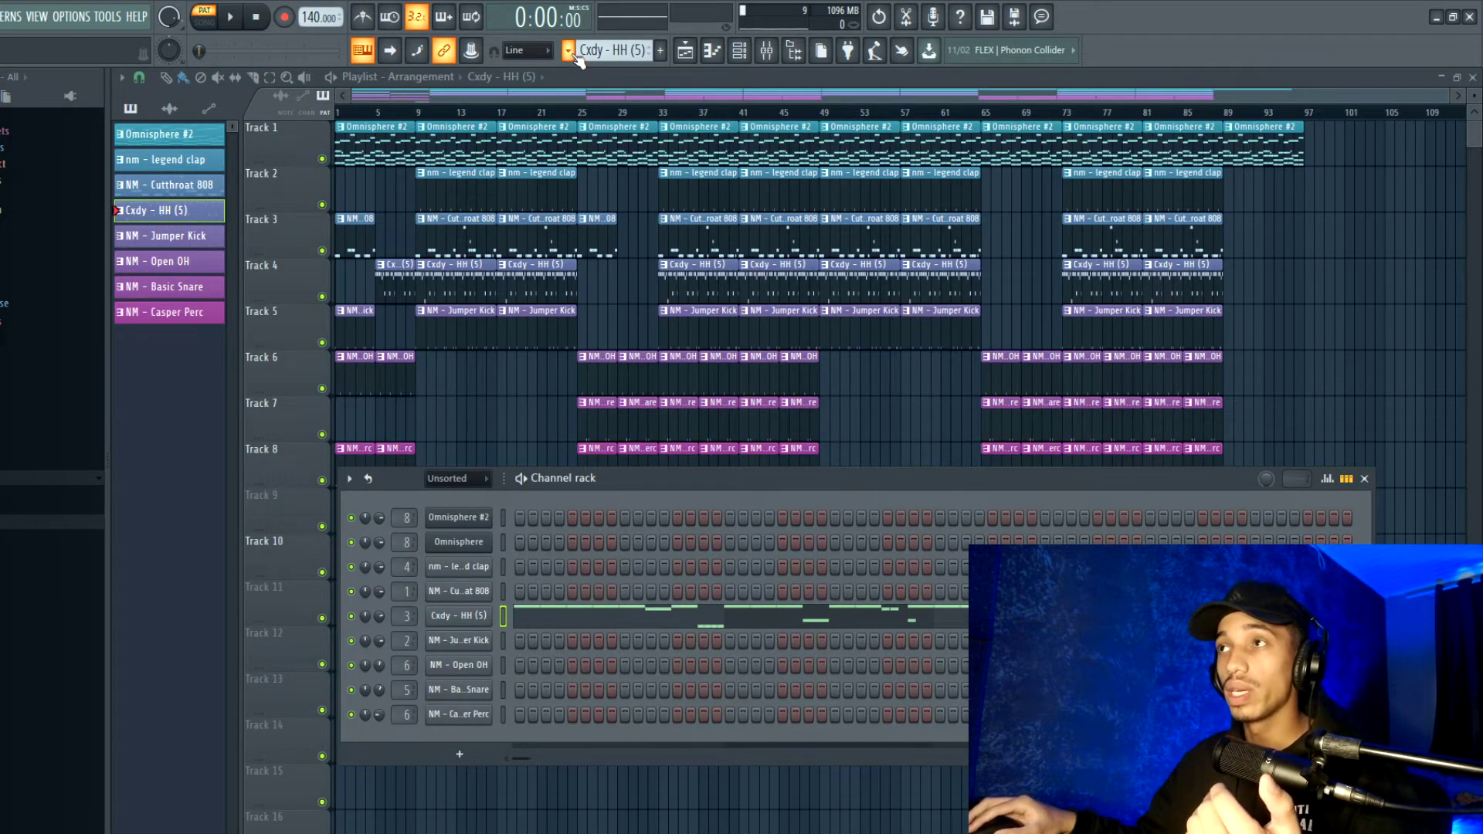
# Step: Show the step sequences of the NM - Jumper Kick, nm - legend clap and NM - Basic Snare patterns in turn
pyautogui.click(641, 145)
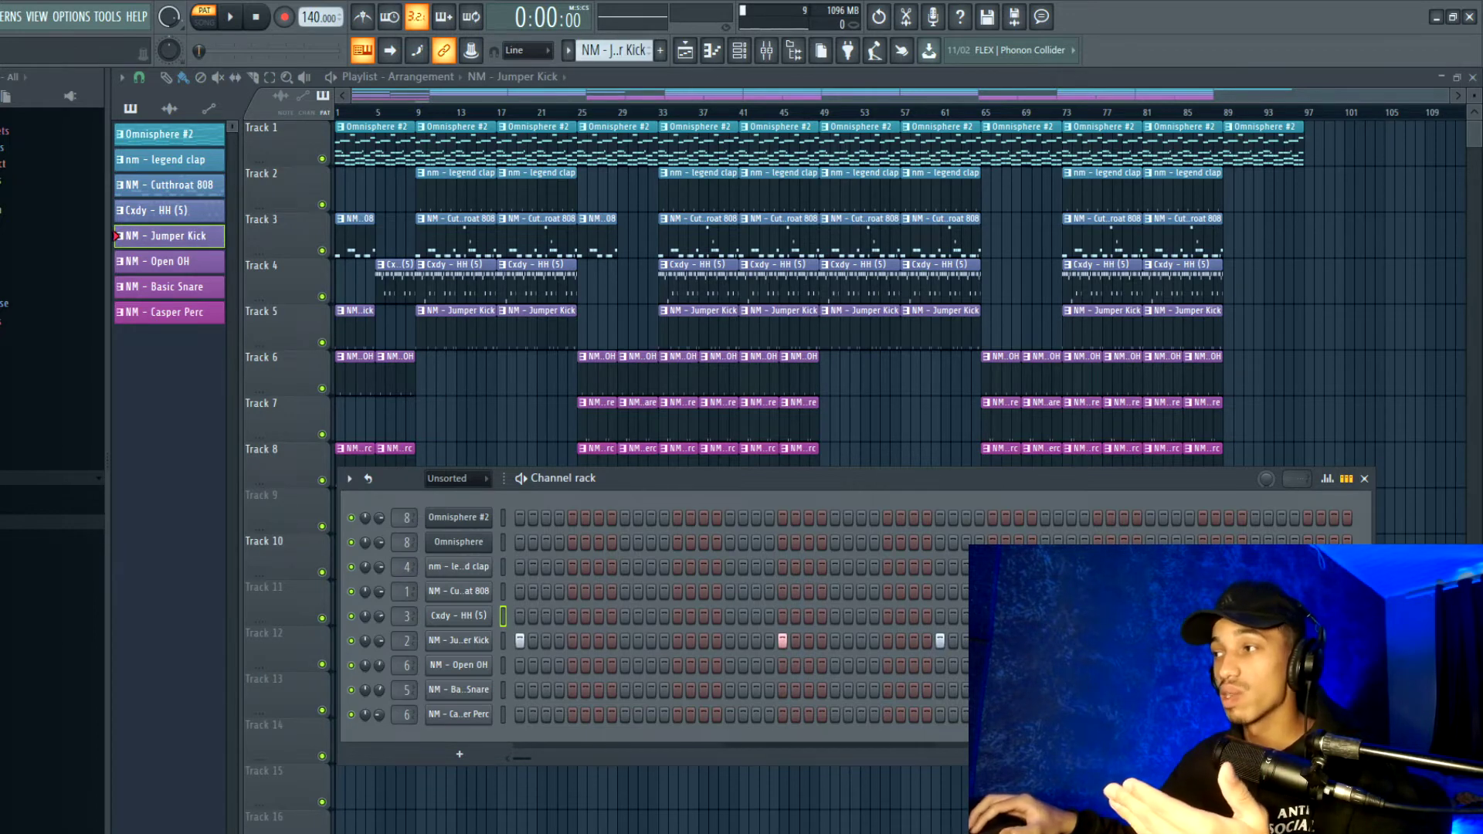
pyautogui.click(615, 83)
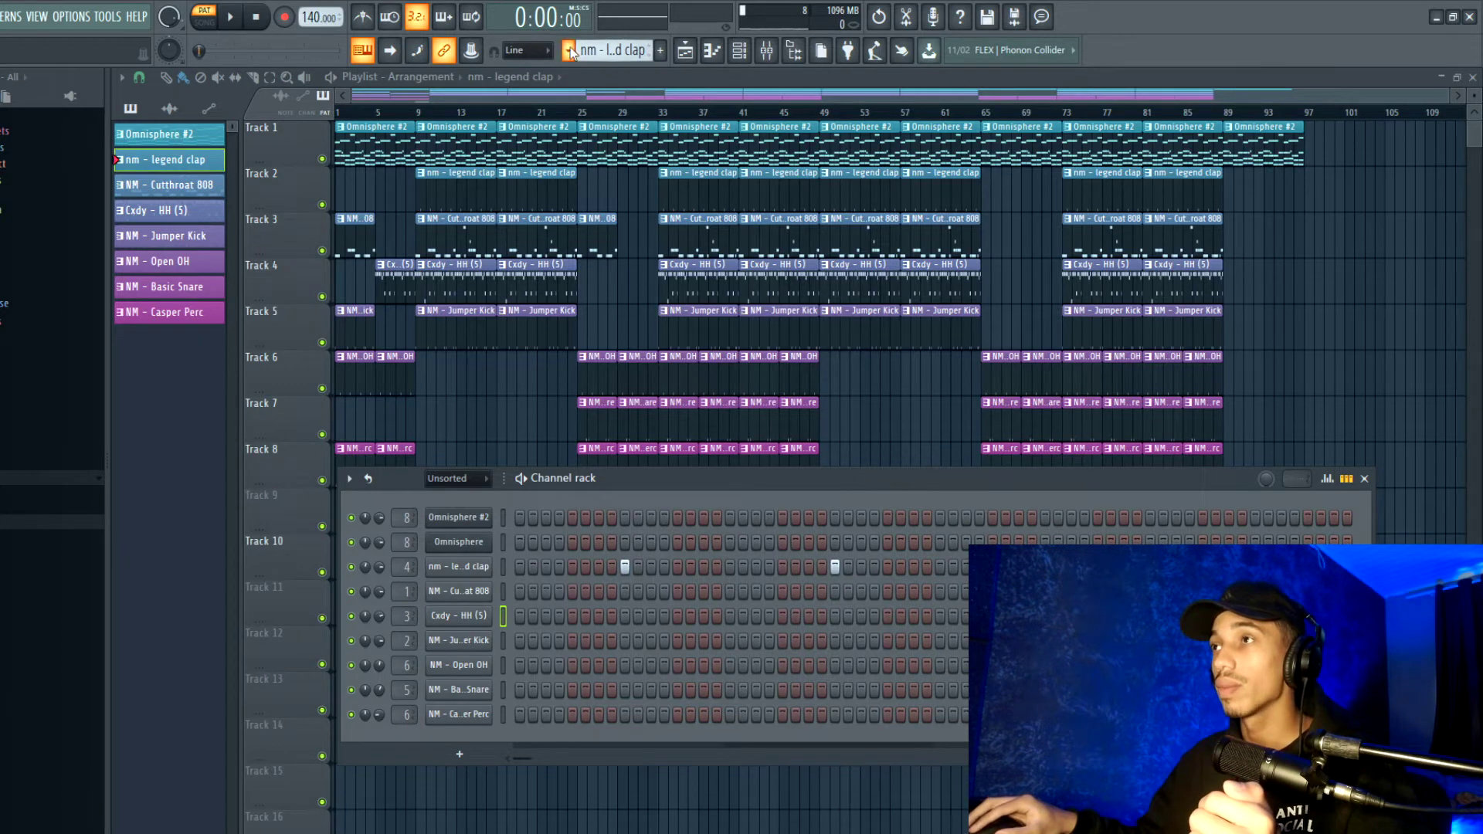
pyautogui.click(636, 168)
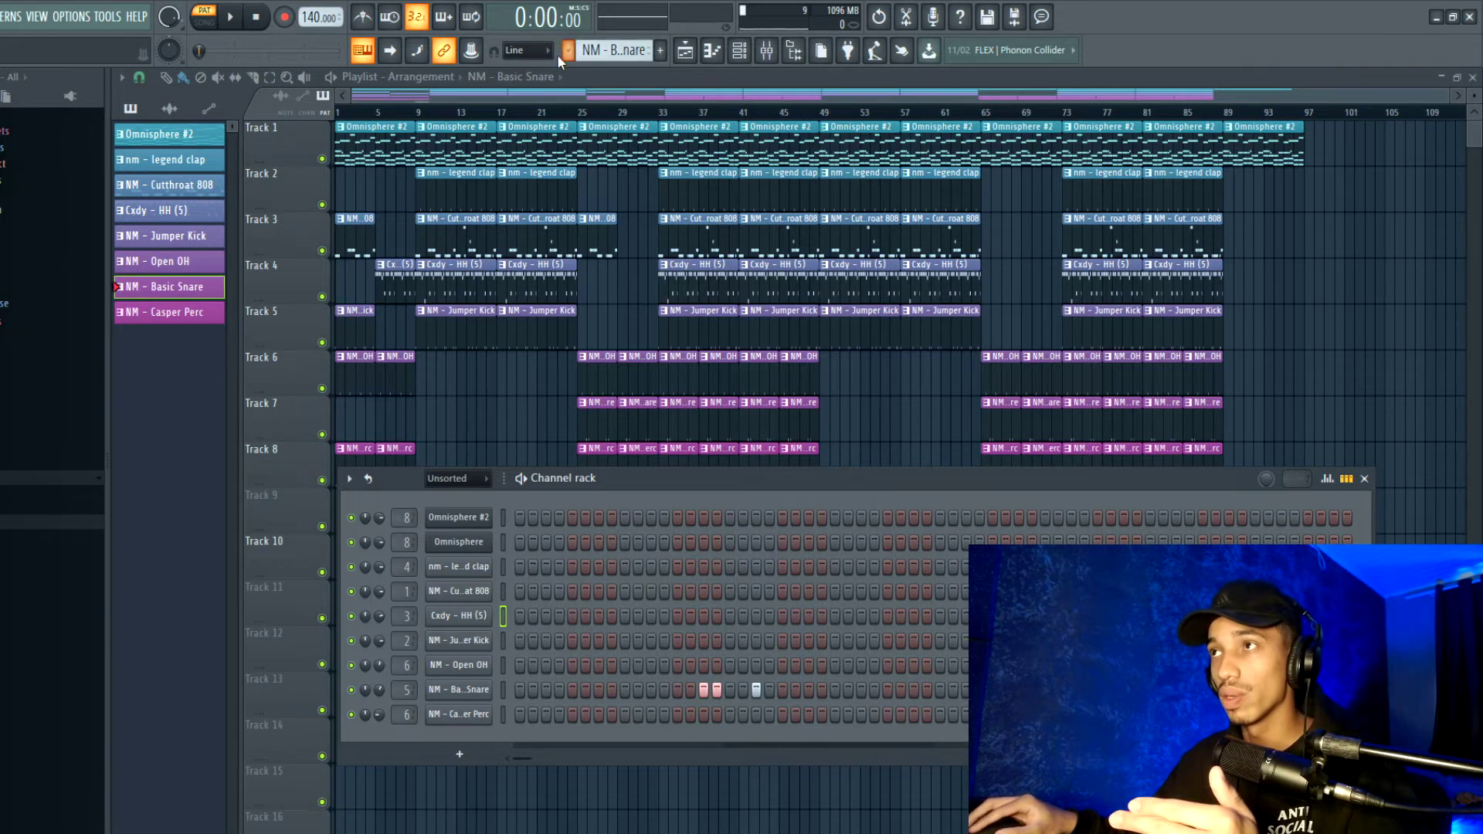
# Step: Show the step sequence of the NM - Casper Perc pattern, and return to the full arrangement in song mode
pyautogui.click(622, 188)
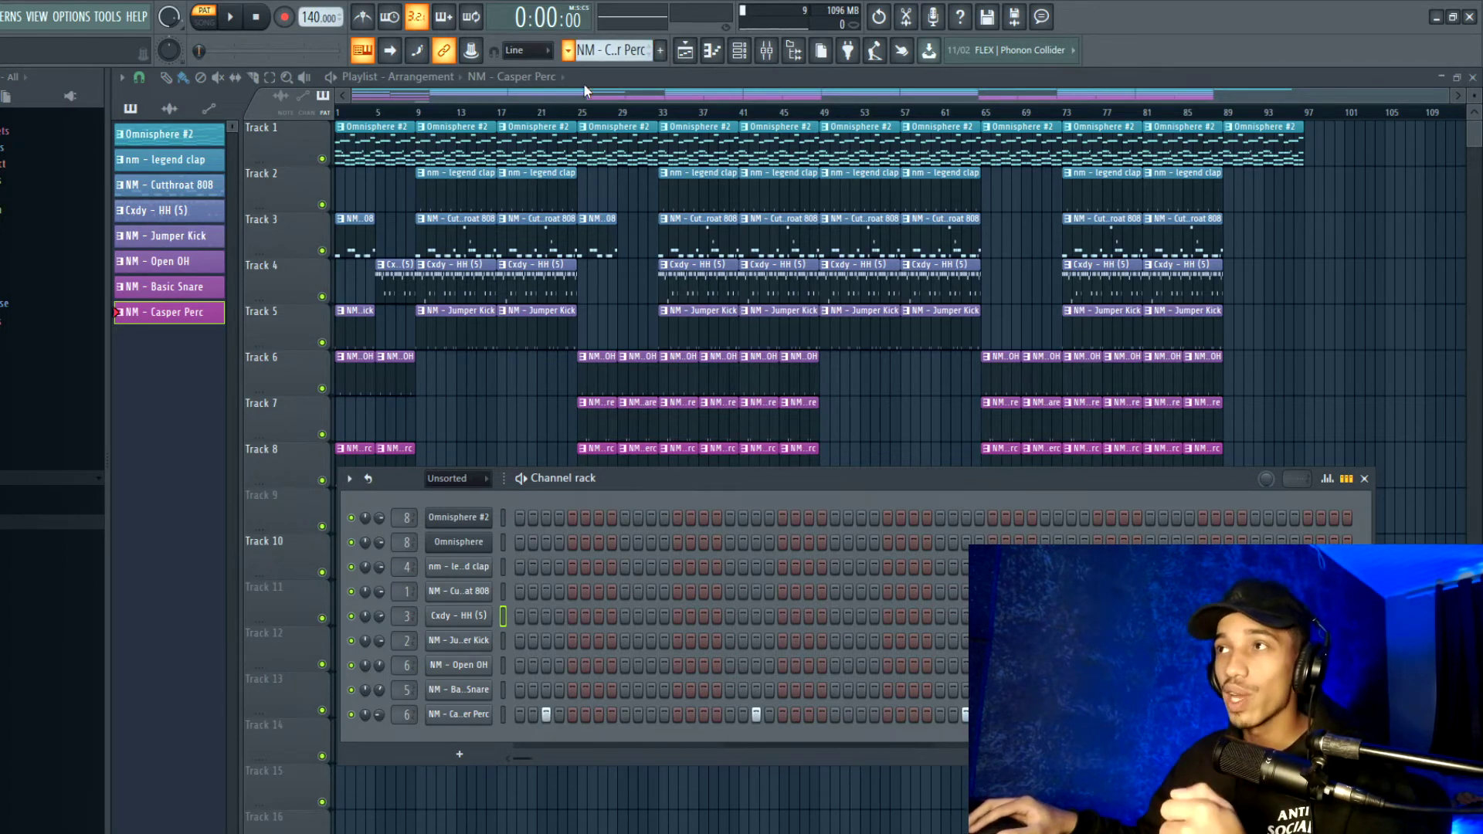
pyautogui.press('F6')
pyautogui.press('l')
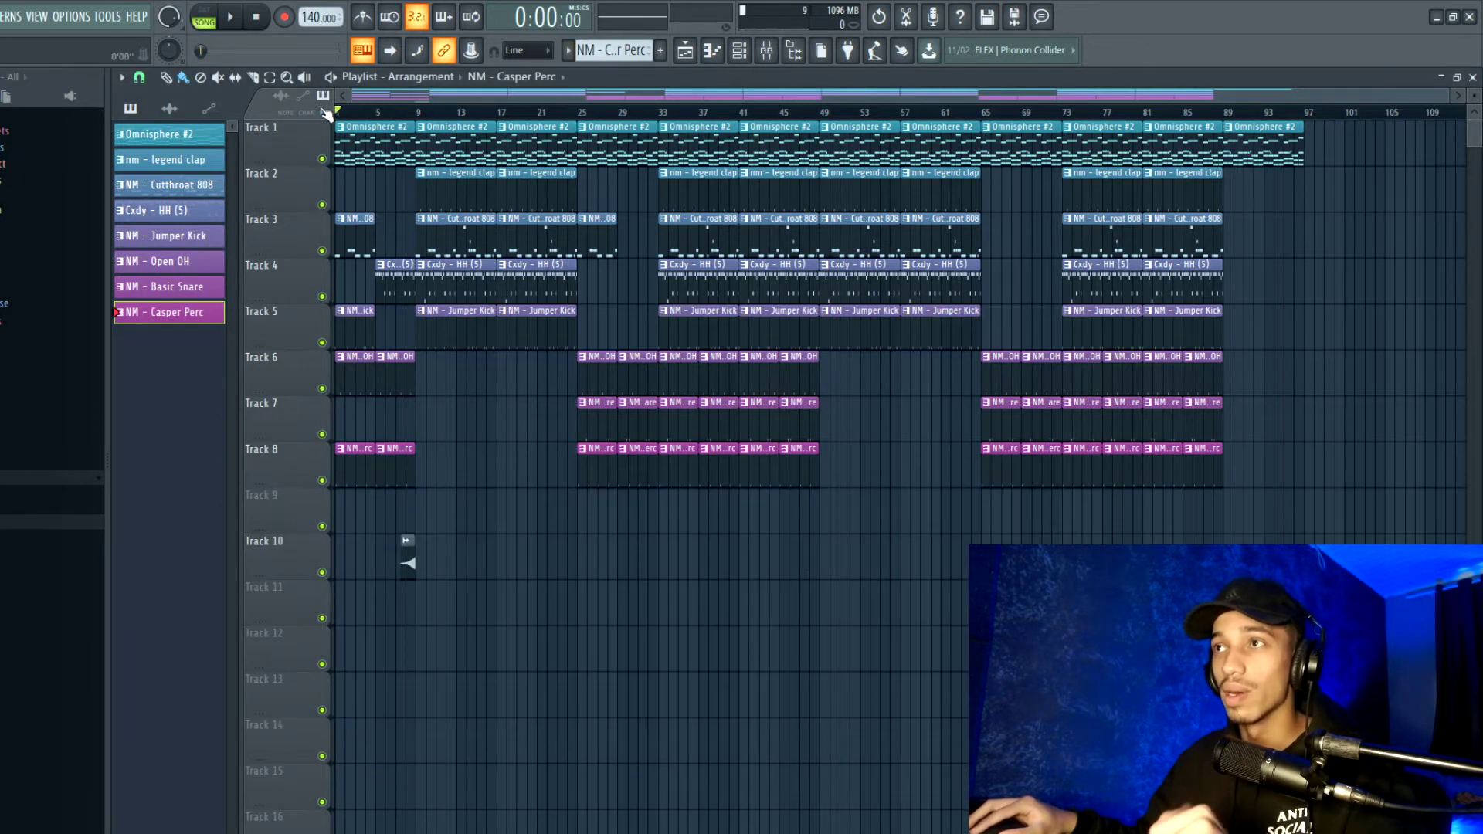
# Step: Play the arrangement from the start past bar 9, and play it again from just before bar 33
pyautogui.press('space')
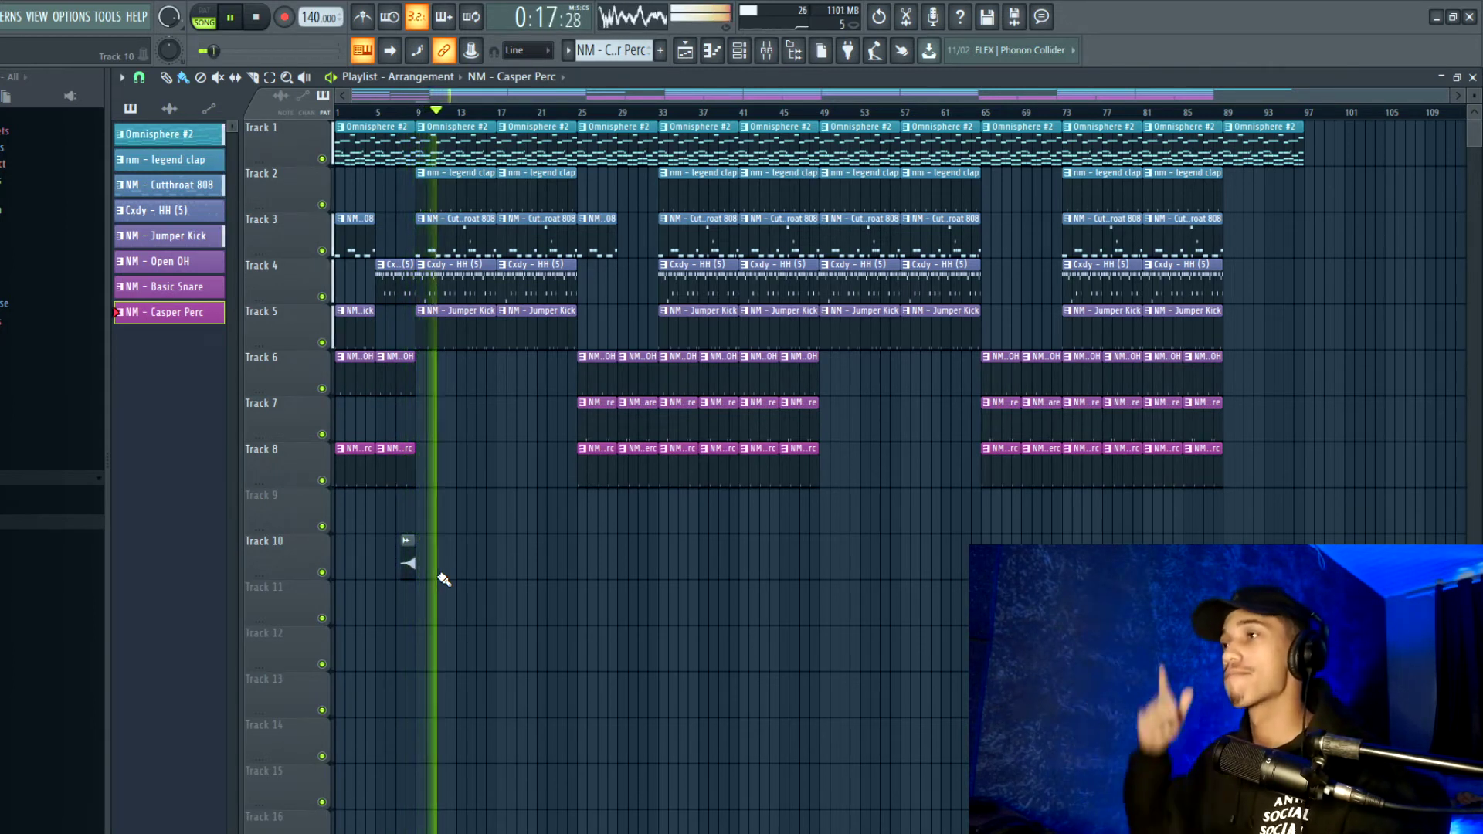
pyautogui.press('space')
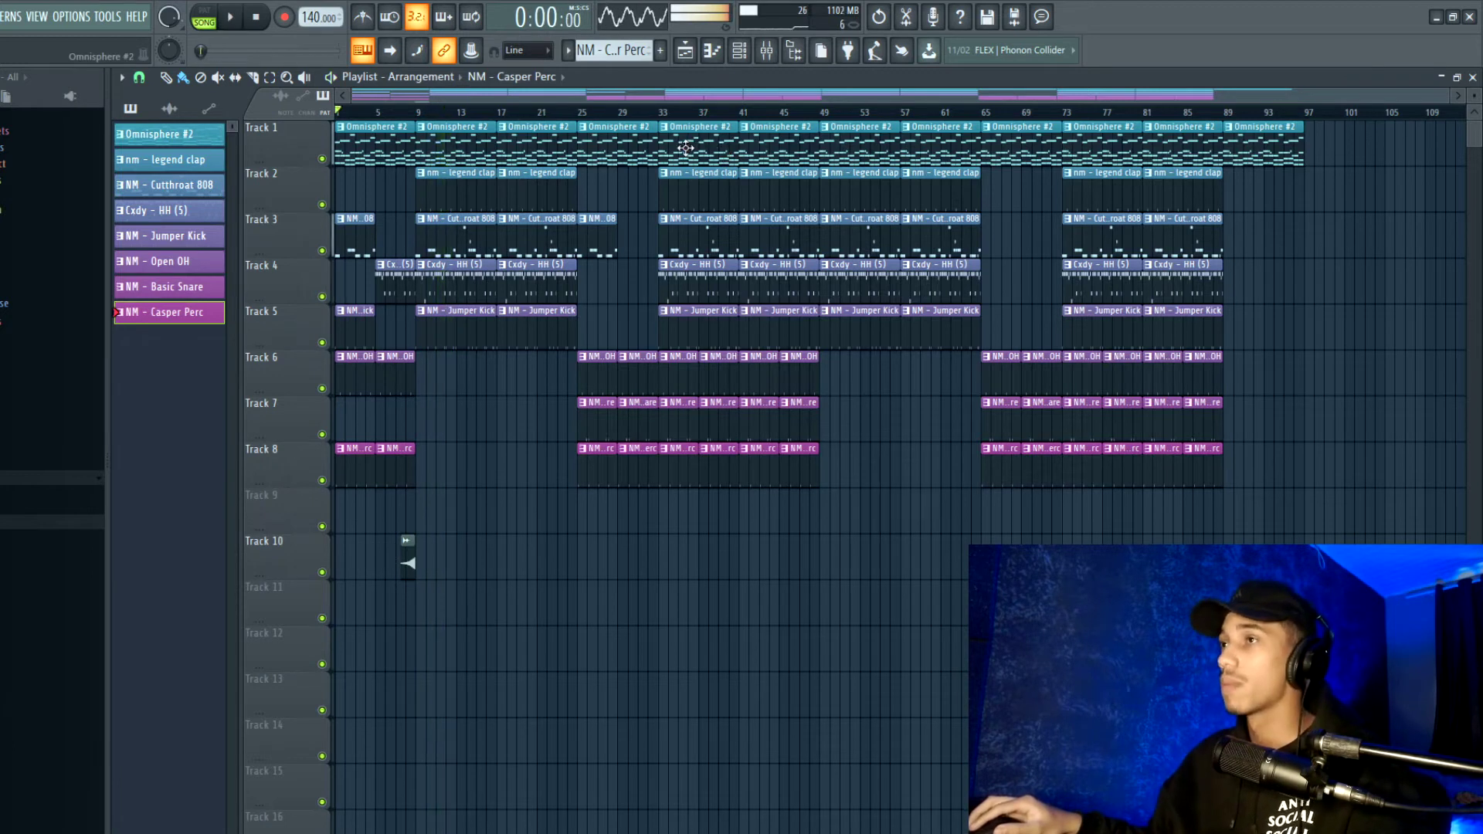
pyautogui.click(655, 112)
pyautogui.press('space')
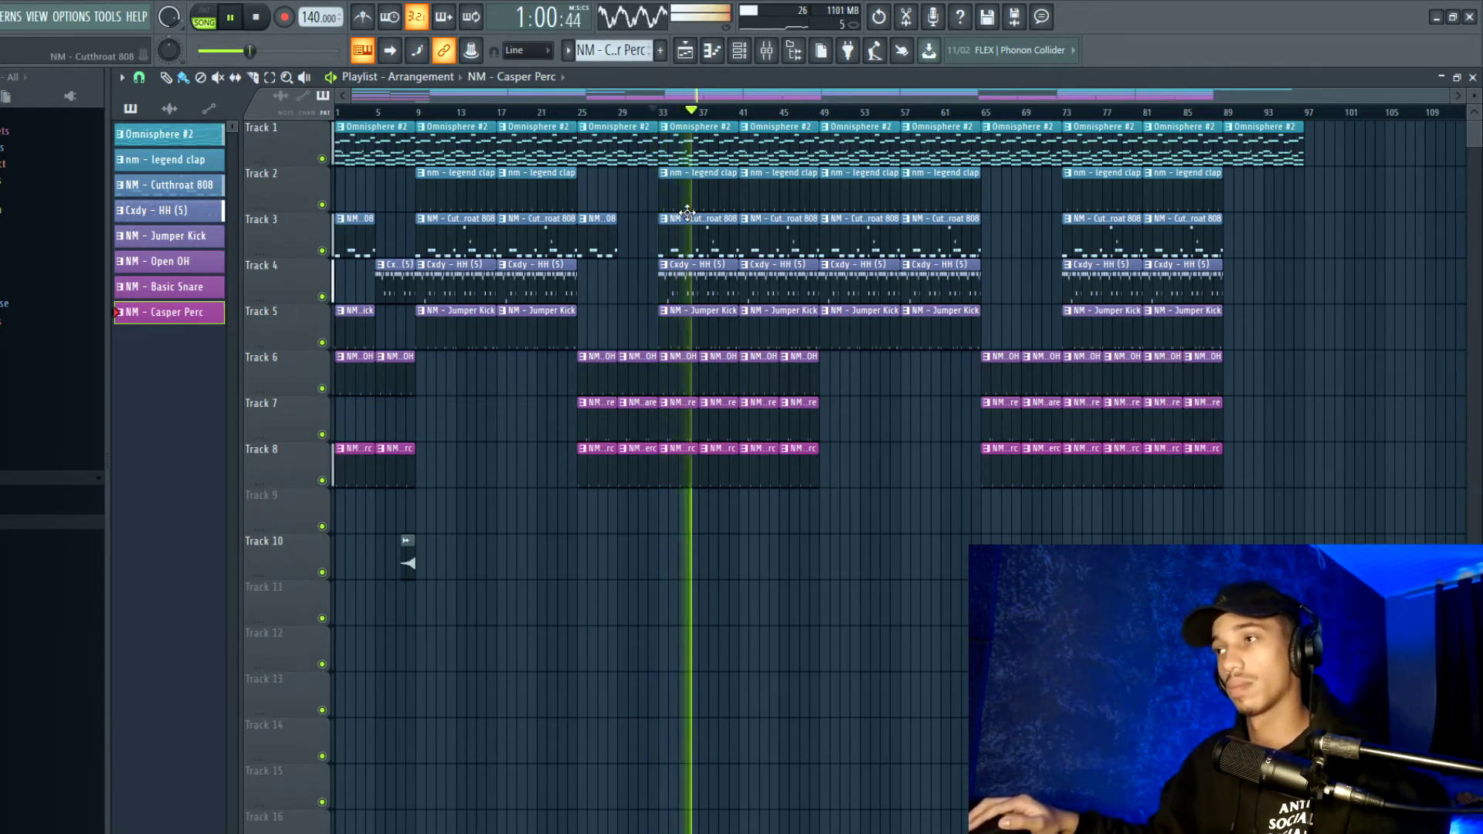
pyautogui.press('space')
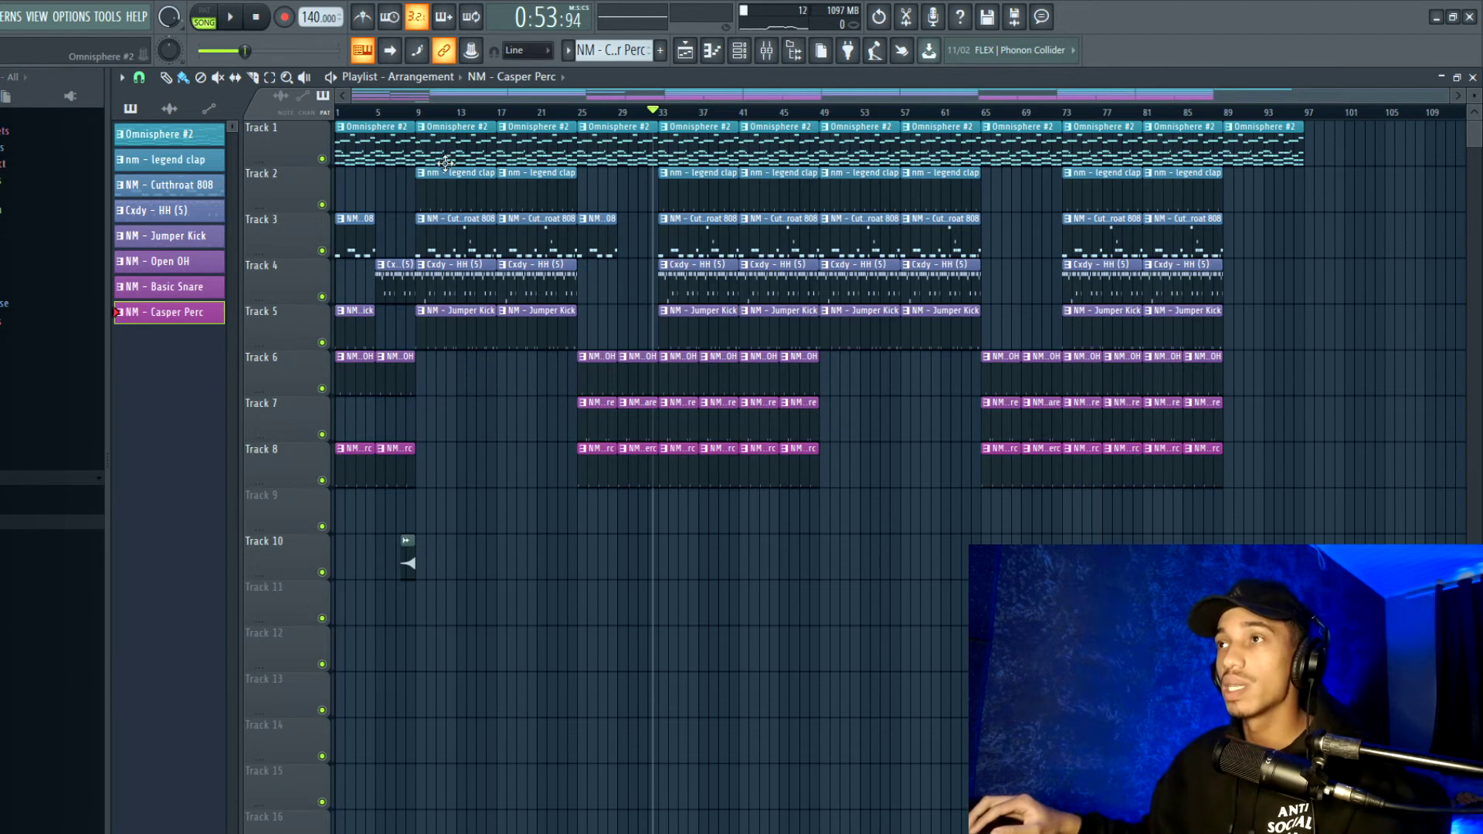
# Step: Inspect the arrangement's intro and first hook up close, and place the playhead at about bar 27 in the following section
pyautogui.scroll(5, 386, 239)
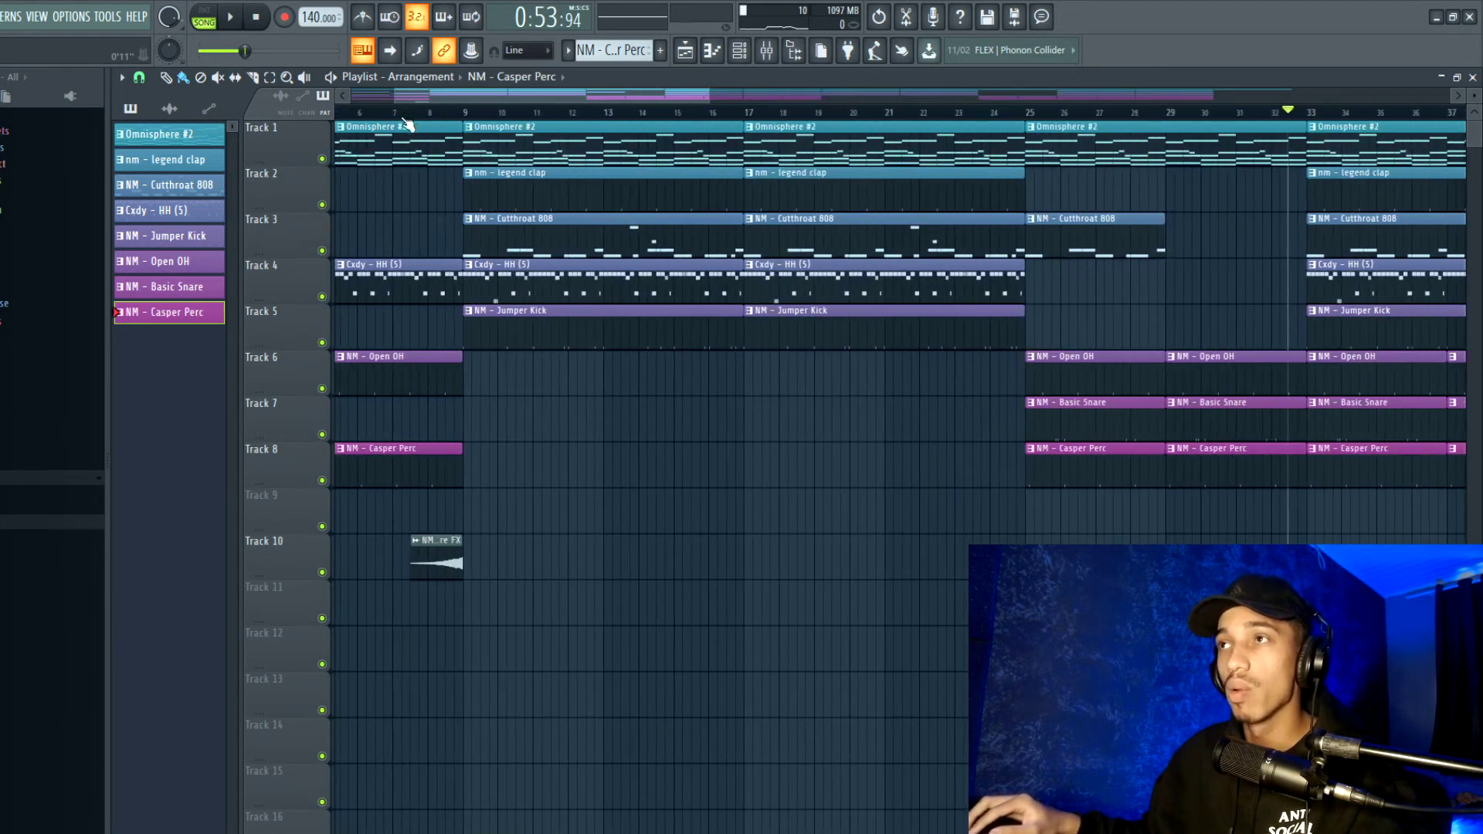
pyautogui.moveTo(420, 95); pyautogui.dragTo(375, 96)
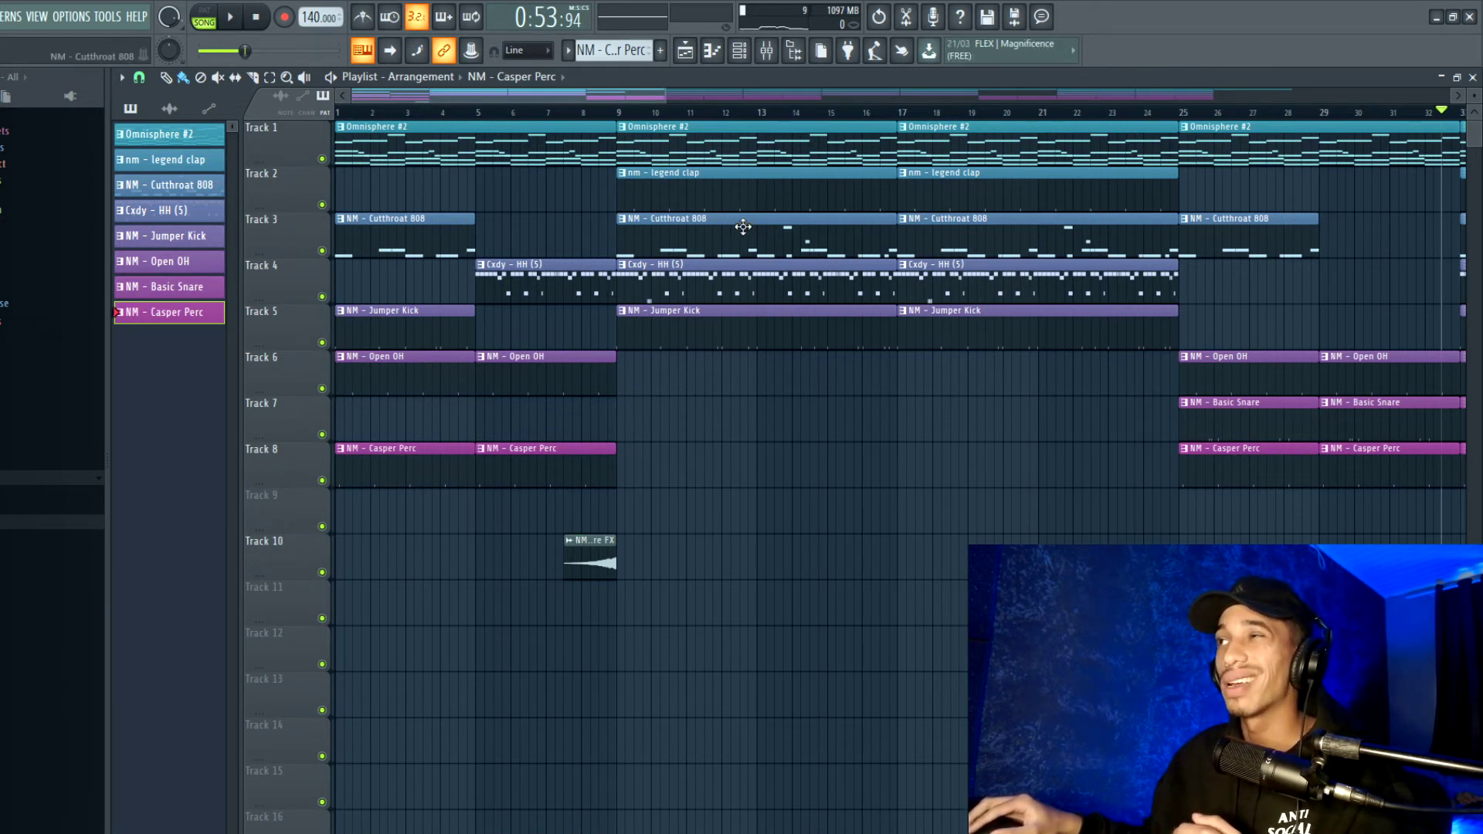
pyautogui.scroll(-3, 1043, 283)
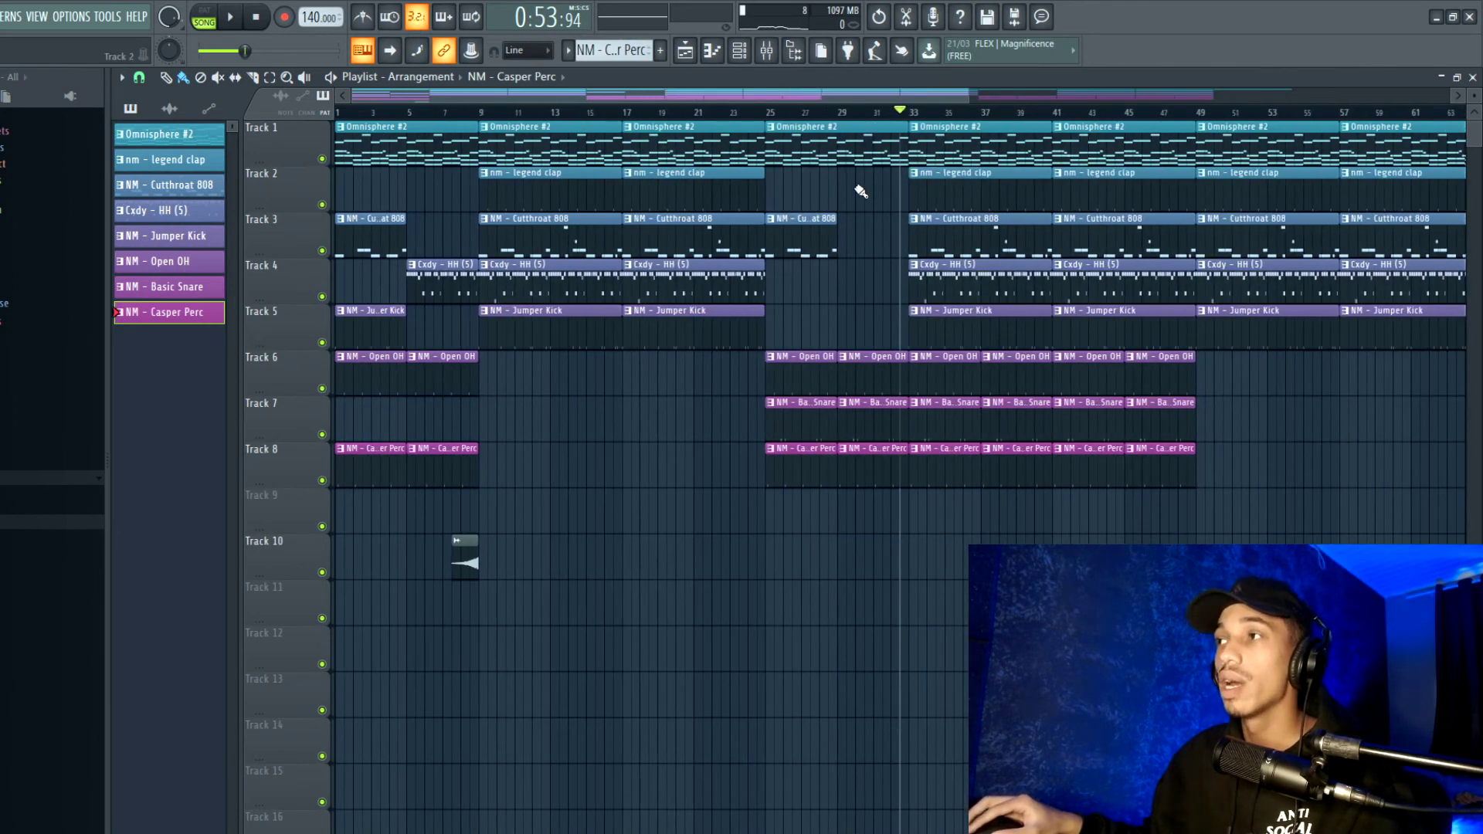
pyautogui.moveTo(757, 116); pyautogui.dragTo(799, 116)
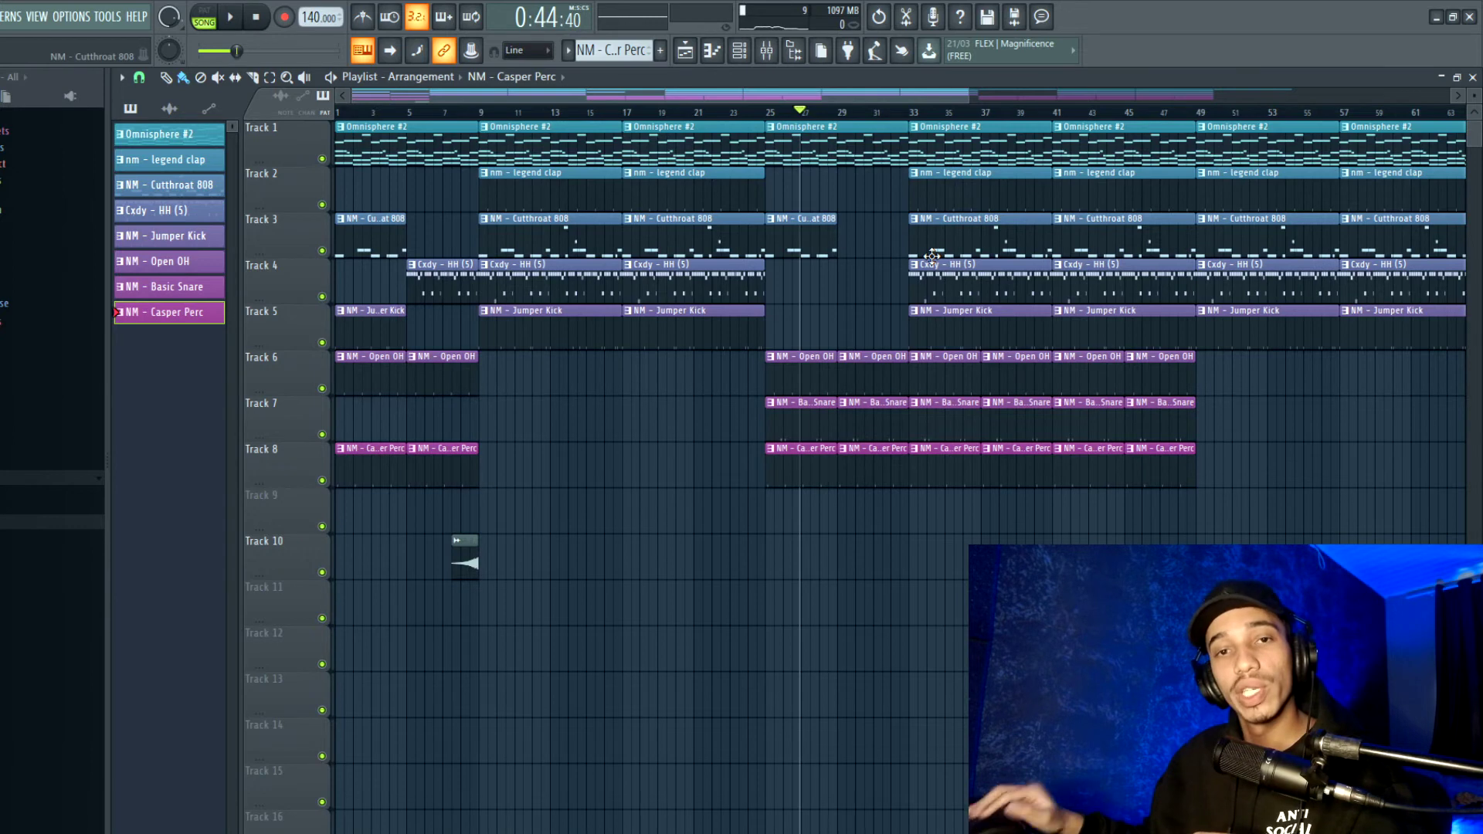
pyautogui.scroll(-2, 996, 267)
pyautogui.scroll(-1, 996, 267)
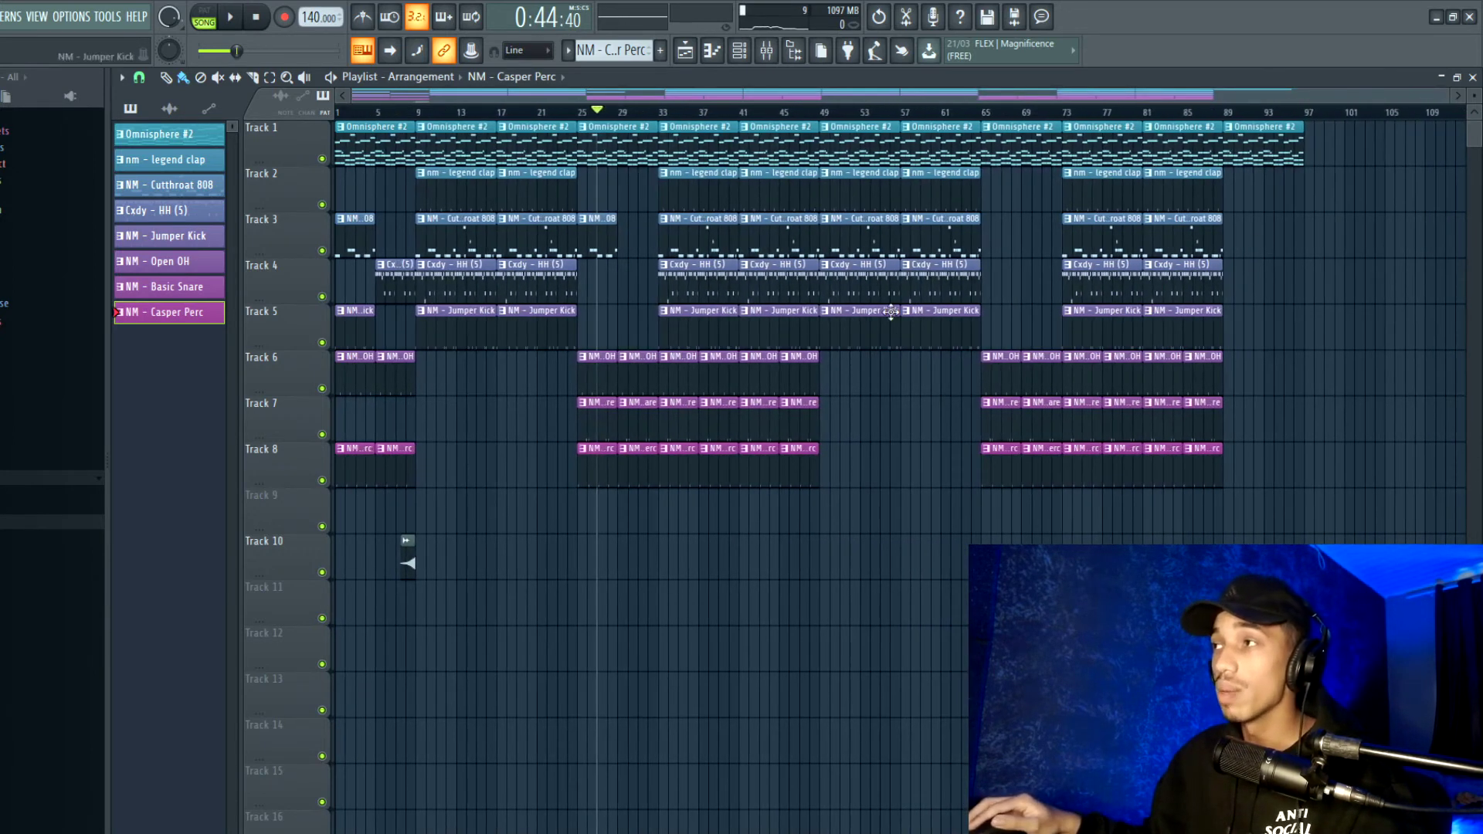